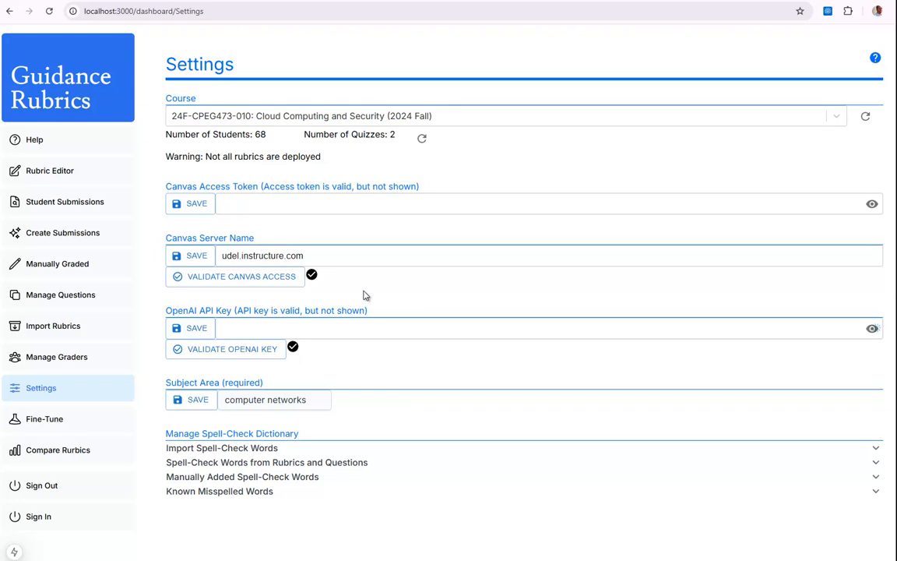
Open the Rubric Editor in a new tab and dismiss the notice about autograding.
{"action": "right_click", "coordinate": [46, 176]}
{"action": "left_click", "coordinate": [66, 184]}
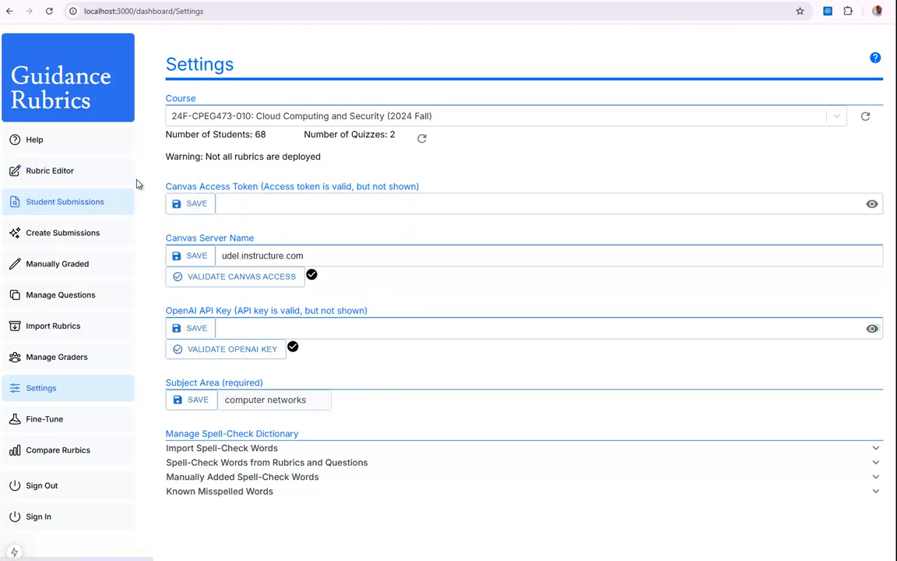
{"action": "left_click", "coordinate": [330, 2]}
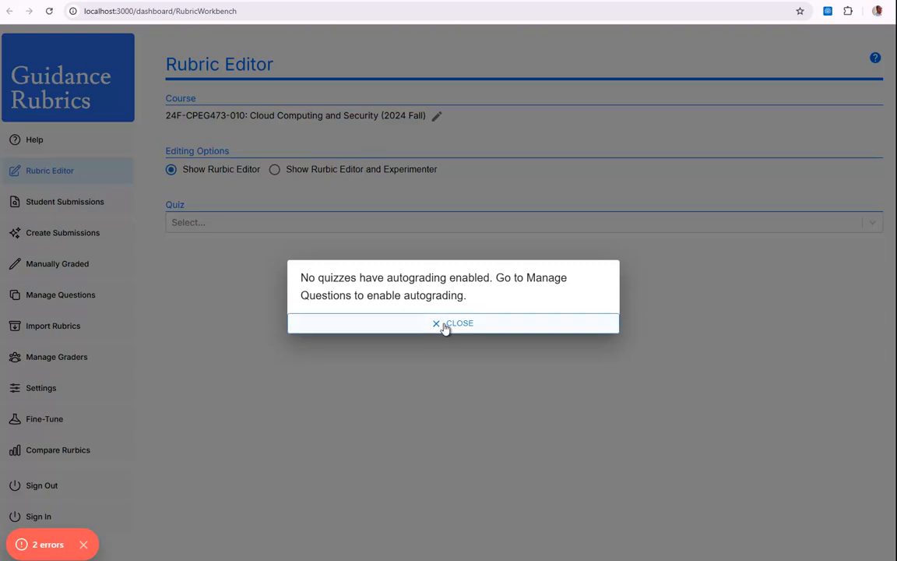
{"action": "left_click", "coordinate": [457, 325]}
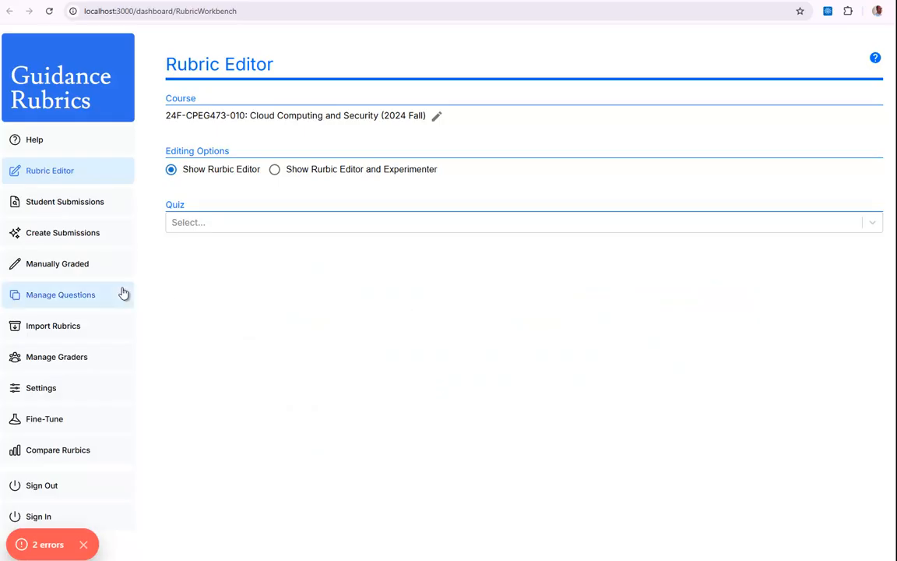
Open Manage Questions in a new tab and enable Grade processing for the test quiz's Louisiana Purchase question.
{"action": "right_click", "coordinate": [39, 297]}
{"action": "left_click", "coordinate": [72, 308]}
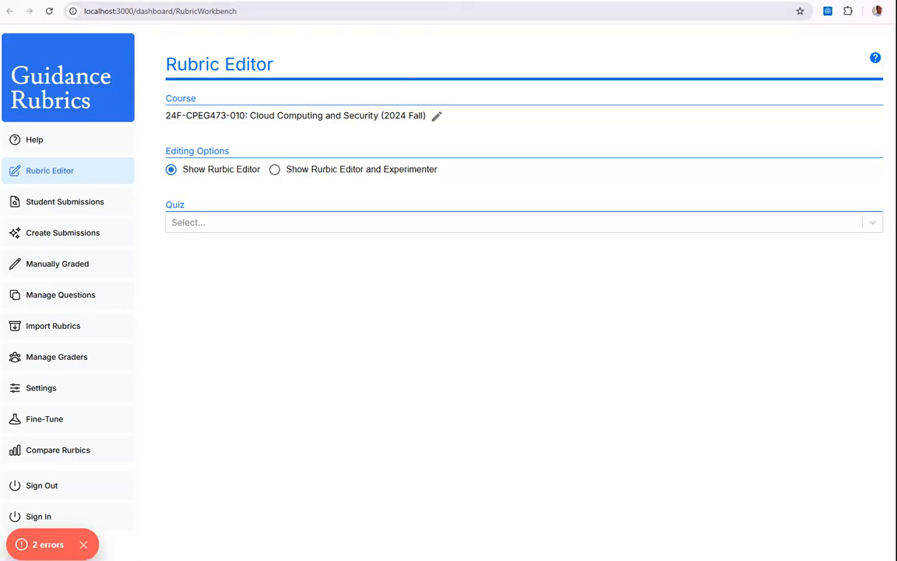
{"action": "key", "text": "ctrl+Tab"}
{"action": "left_click", "coordinate": [215, 173]}
{"action": "left_click", "coordinate": [201, 220]}
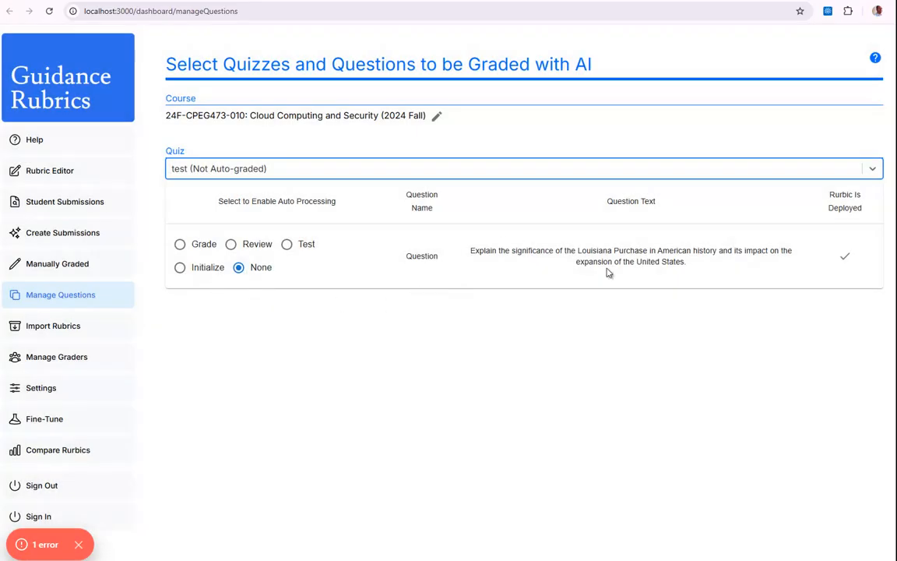
{"action": "left_click", "coordinate": [179, 246]}
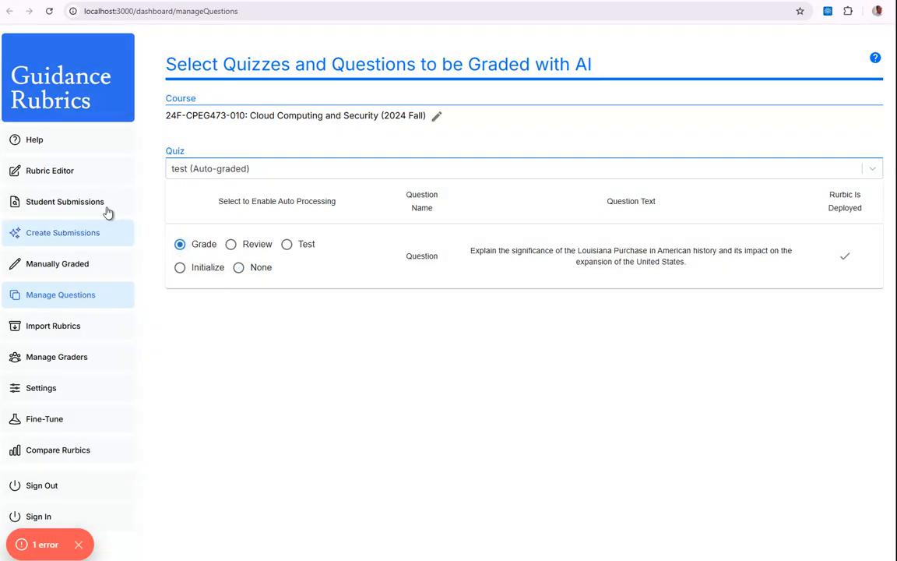
Open the Rubric Editor in a new tab and choose the test quiz and its Louisiana Purchase question.
{"action": "right_click", "coordinate": [60, 175]}
{"action": "left_click", "coordinate": [109, 187]}
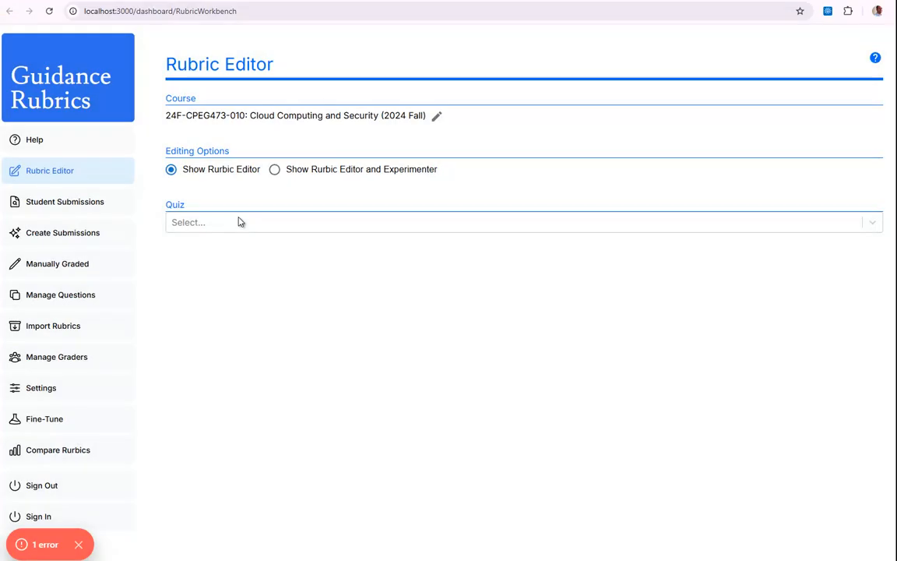
{"action": "left_click", "coordinate": [237, 222]}
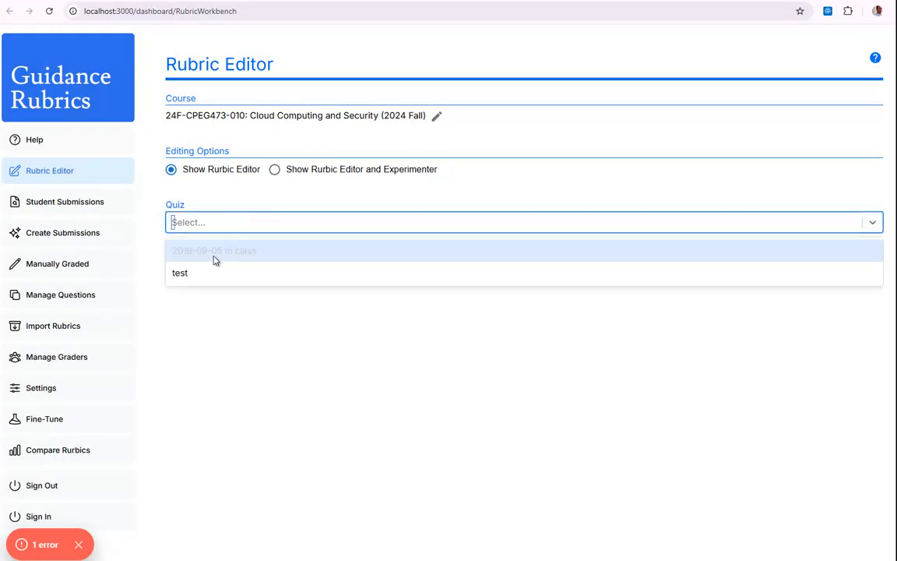
{"action": "left_click", "coordinate": [197, 273]}
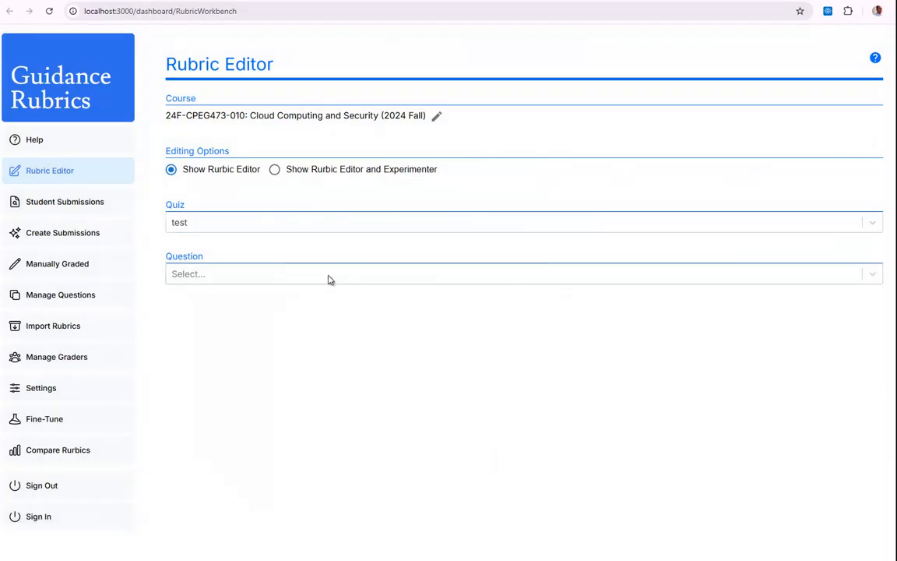
{"action": "left_click", "coordinate": [327, 275]}
{"action": "left_click", "coordinate": [303, 304]}
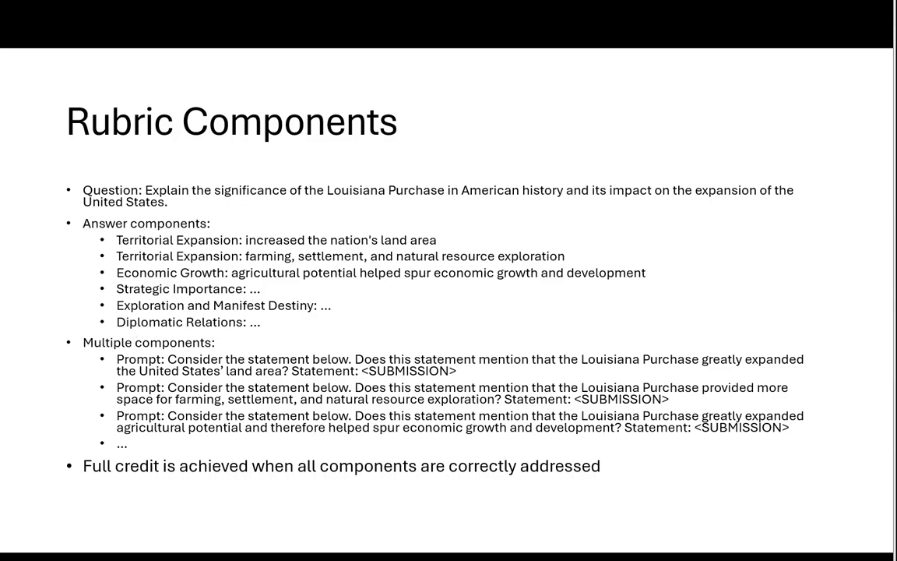
Copy "that the Louisiana Purchase greatly expanded the United States' land area" from the slide's first prompt and switch back to the Rubric Editor in the browser.
{"action": "key", "text": "Escape"}
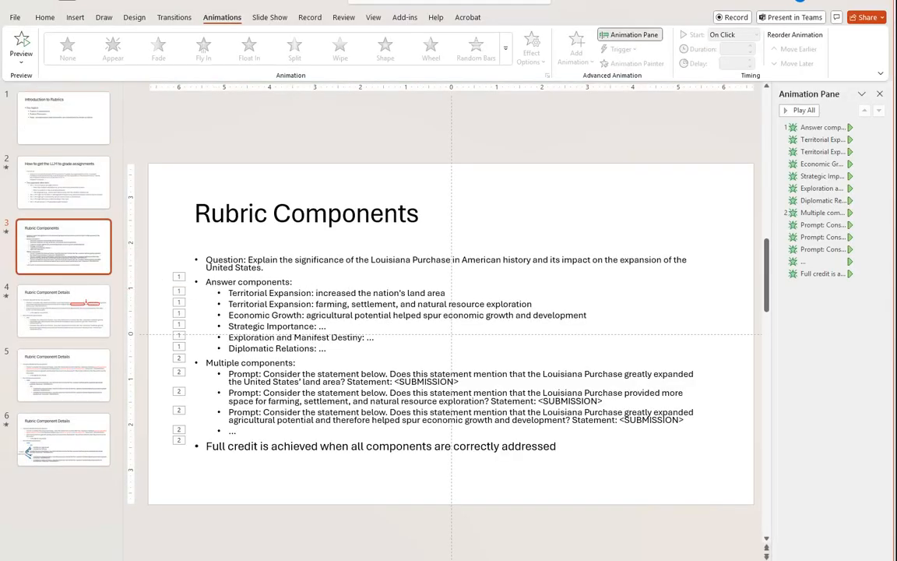
{"action": "left_click_drag", "start_coordinate": [123, 283], "coordinate": [41, 284]}
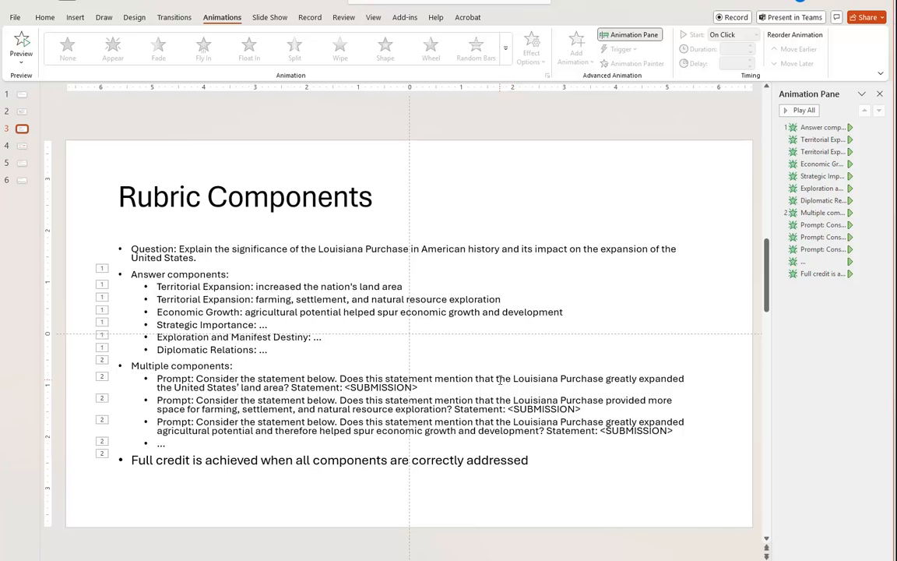
{"action": "left_click_drag", "start_coordinate": [496, 380], "coordinate": [286, 387]}
{"action": "key", "text": "ctrl+c"}
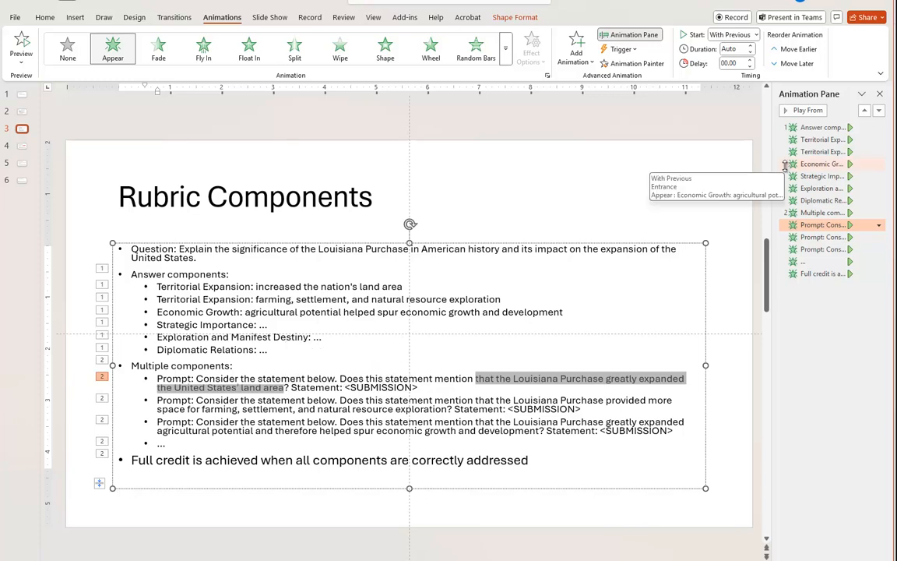
{"action": "key", "text": "alt+Tab"}
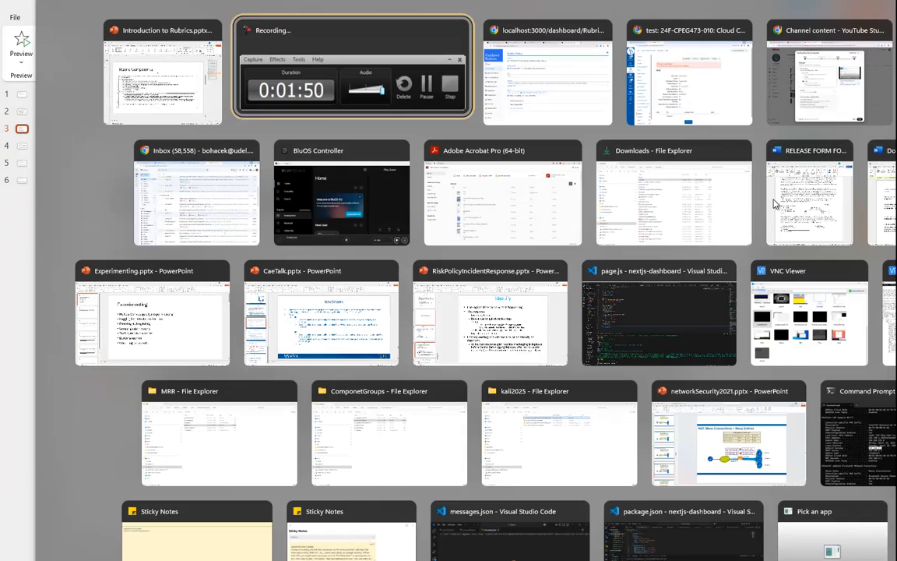
{"action": "key", "text": "alt+Tab"}
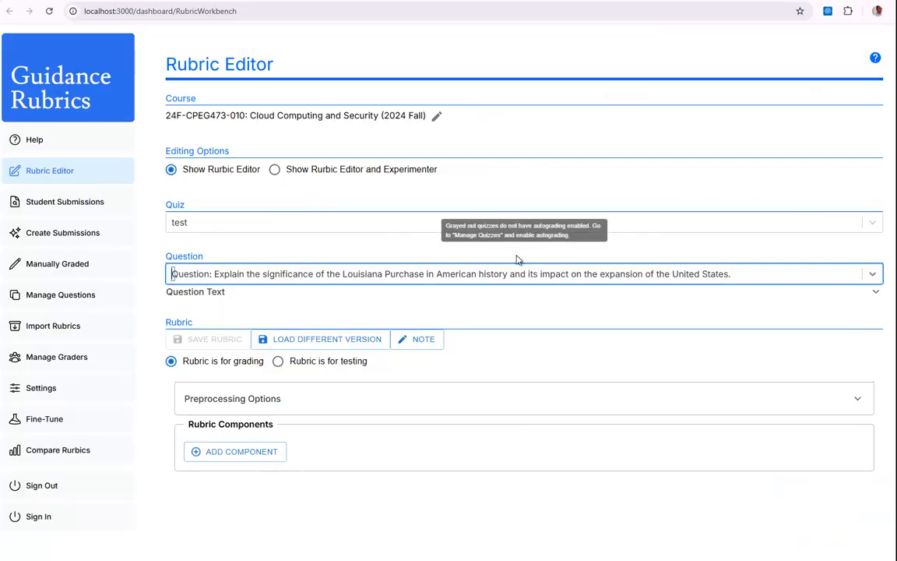
Add a rubric component and set its description to "The Louisiana Purchase greatly expanded the United States' land area".
{"action": "left_click", "coordinate": [251, 456]}
{"action": "scroll", "coordinate": [312, 467], "scroll_direction": "down", "scroll_amount": 1}
{"action": "left_click", "coordinate": [330, 463]}
{"action": "scroll", "coordinate": [361, 442], "scroll_direction": "down", "scroll_amount": 2}
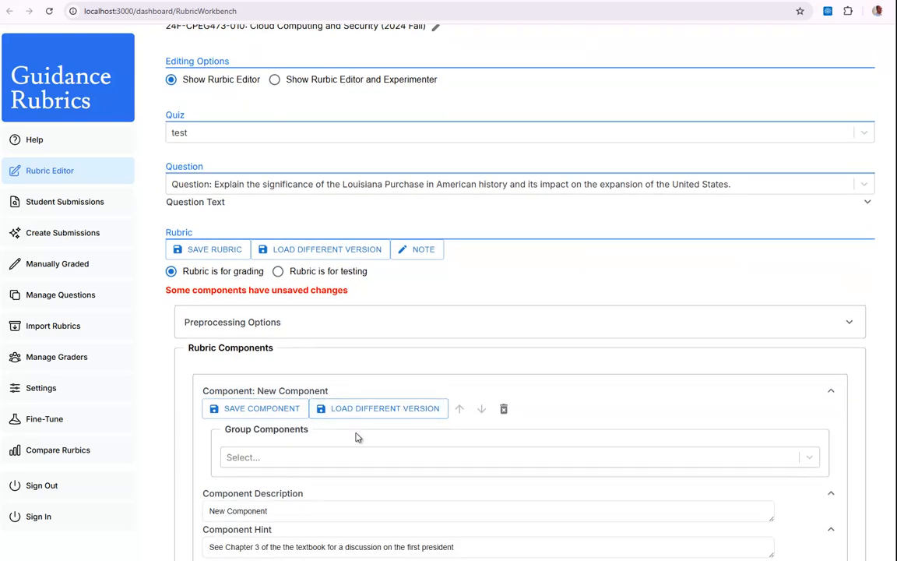
{"action": "scroll", "coordinate": [358, 440], "scroll_direction": "down", "scroll_amount": 1}
{"action": "left_click", "coordinate": [288, 438]}
{"action": "left_click_drag", "start_coordinate": [288, 438], "coordinate": [196, 444]}
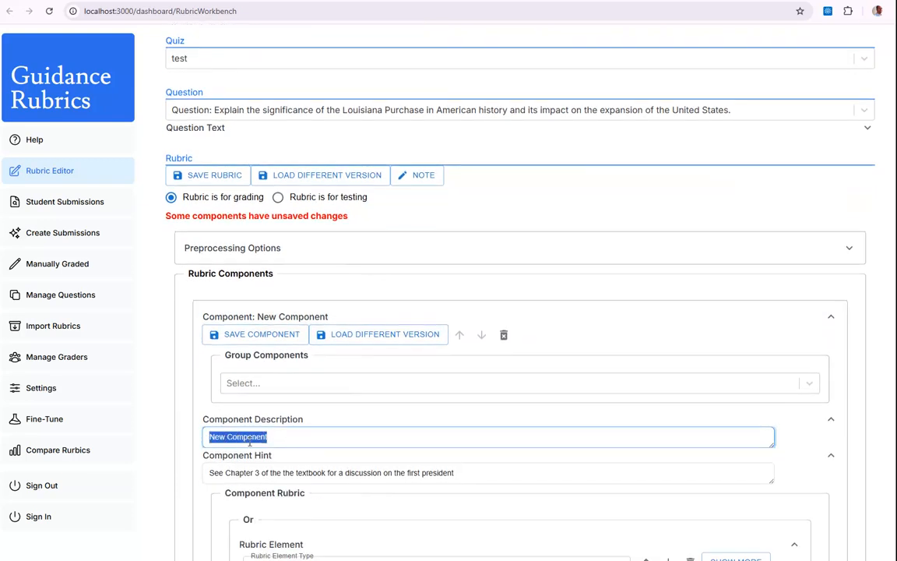
{"action": "type", "text": "That the Louisiana Purchase greatly expanded the United States’ land area"}
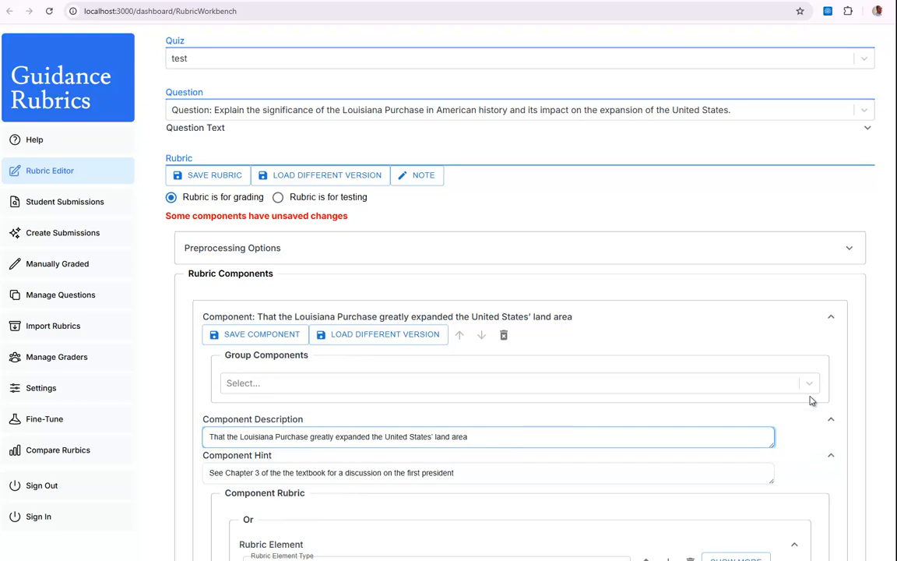
{"action": "key", "text": "Delete"}
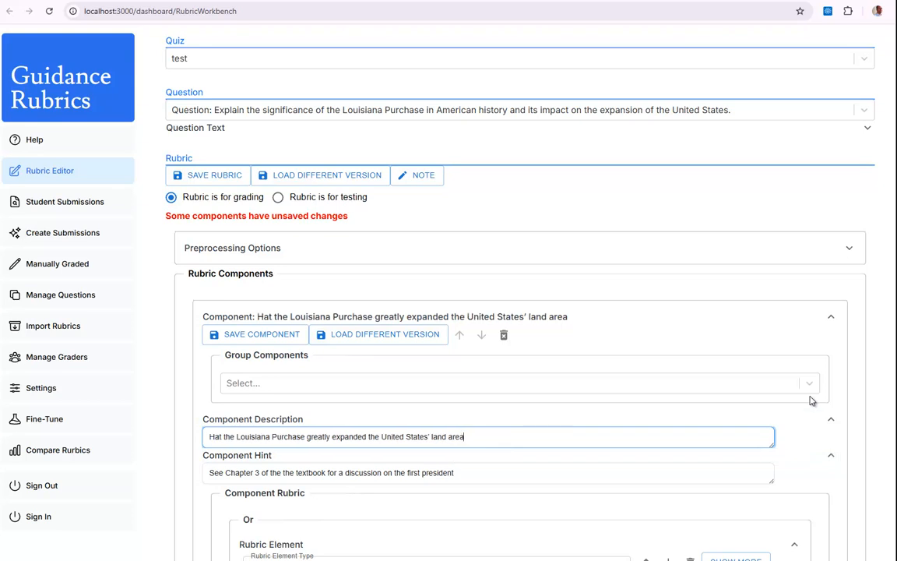
{"action": "double_click", "coordinate": [224, 437]}
{"action": "type", "text": "The"}
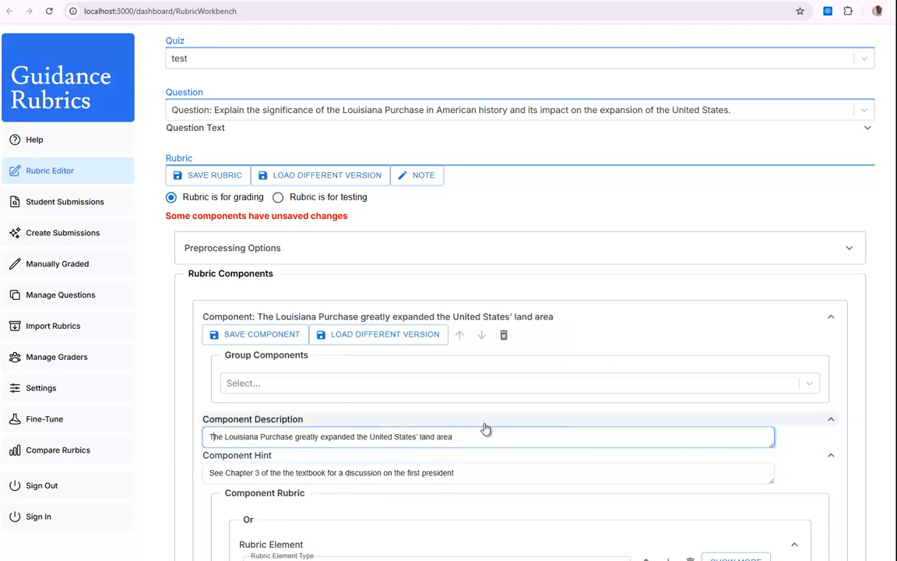
Replace the component hint with "Recall that the Louisiana Purchase greatly expanded the United States' land area.".
{"action": "scroll", "coordinate": [475, 428], "scroll_direction": "down", "scroll_amount": 1}
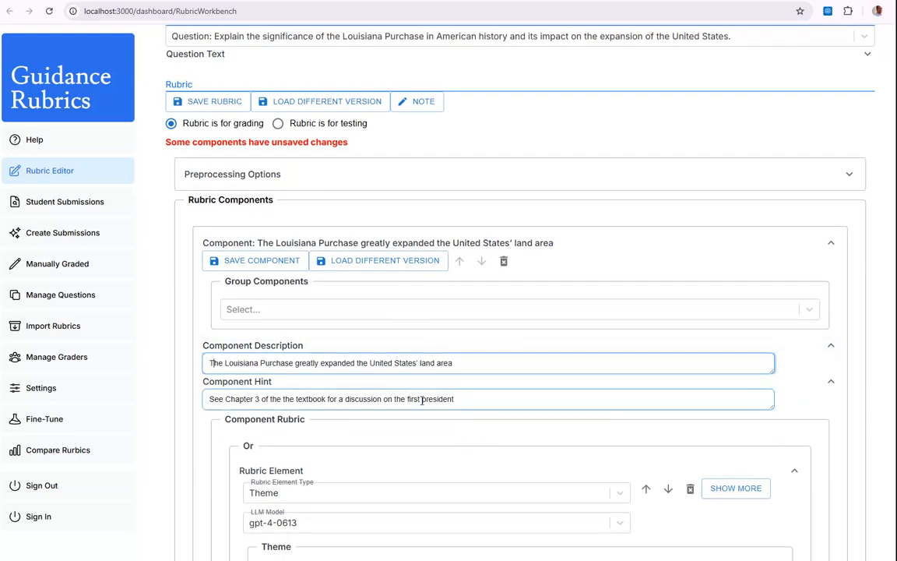
{"action": "left_click_drag", "start_coordinate": [469, 398], "coordinate": [222, 408]}
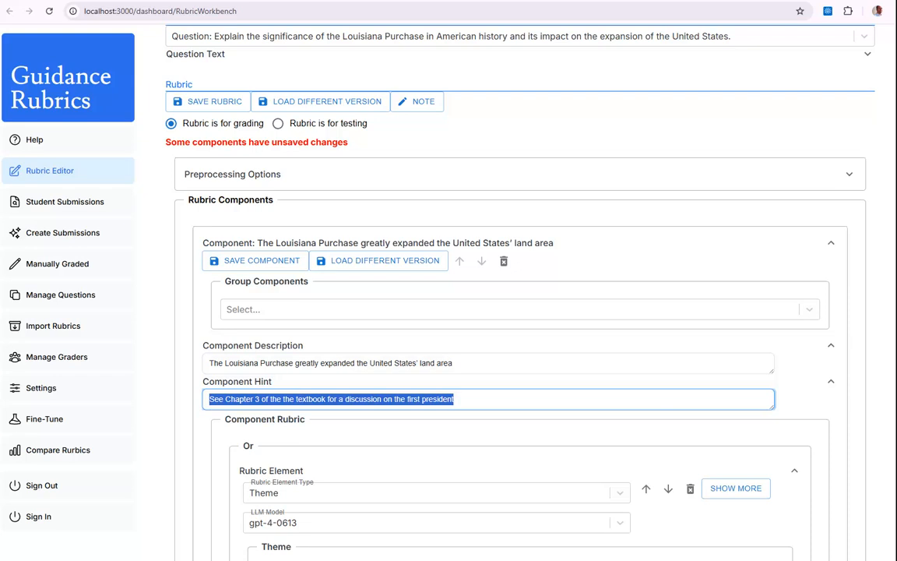
{"action": "type", "text": "read"}
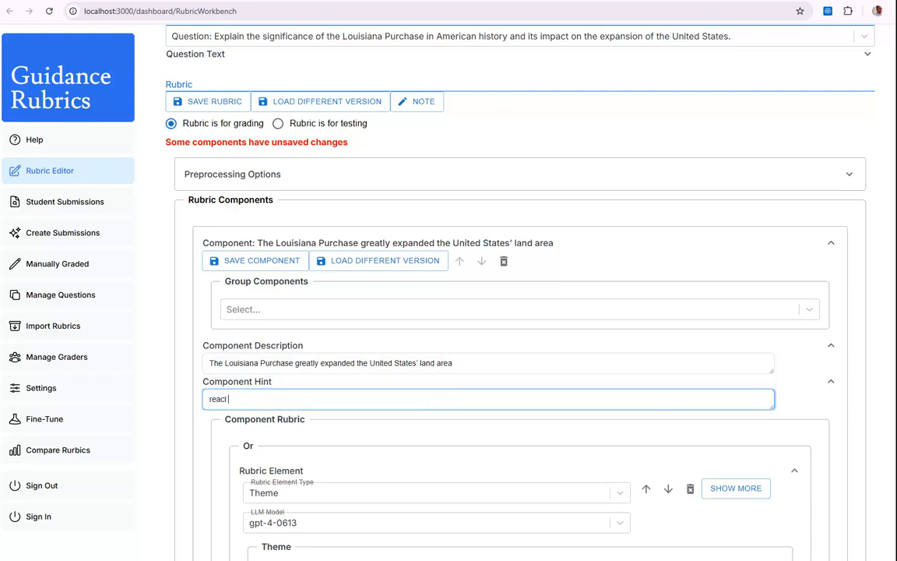
{"action": "type", "text": "cl"}
{"action": "key", "text": "ctrl+v"}
{"action": "scroll", "coordinate": [467, 311], "scroll_direction": "up", "scroll_amount": 3}
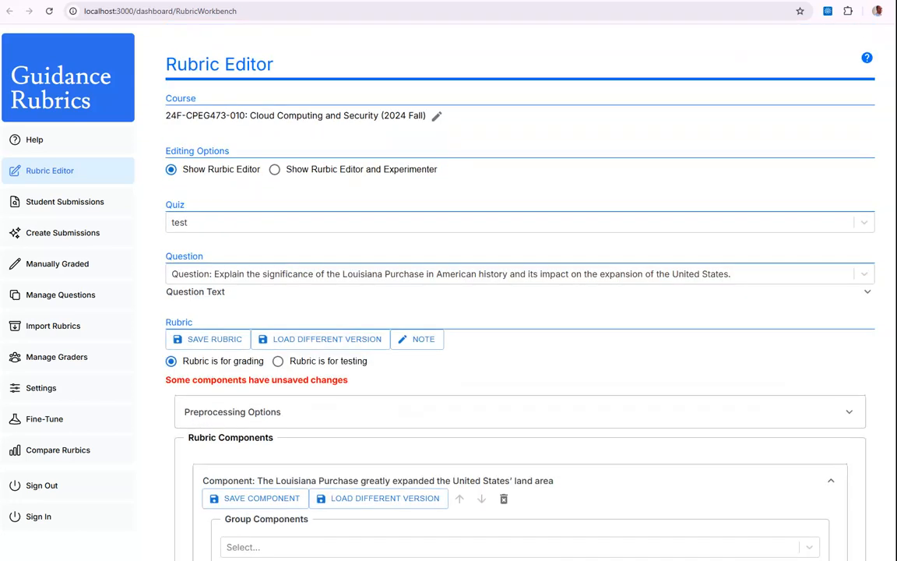
{"action": "scroll", "coordinate": [677, 417], "scroll_direction": "down", "scroll_amount": 2}
{"action": "double_click", "coordinate": [217, 488]}
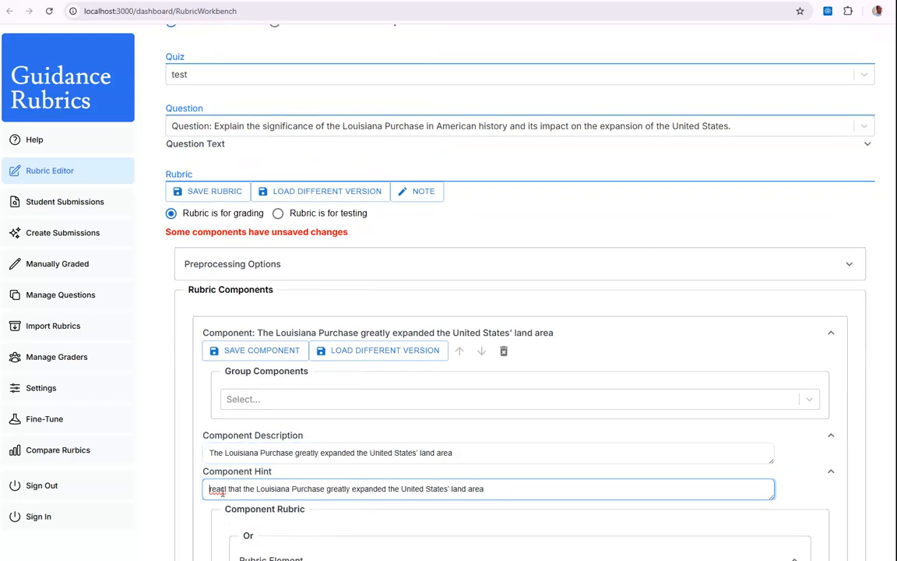
{"action": "type", "text": "Recall"}
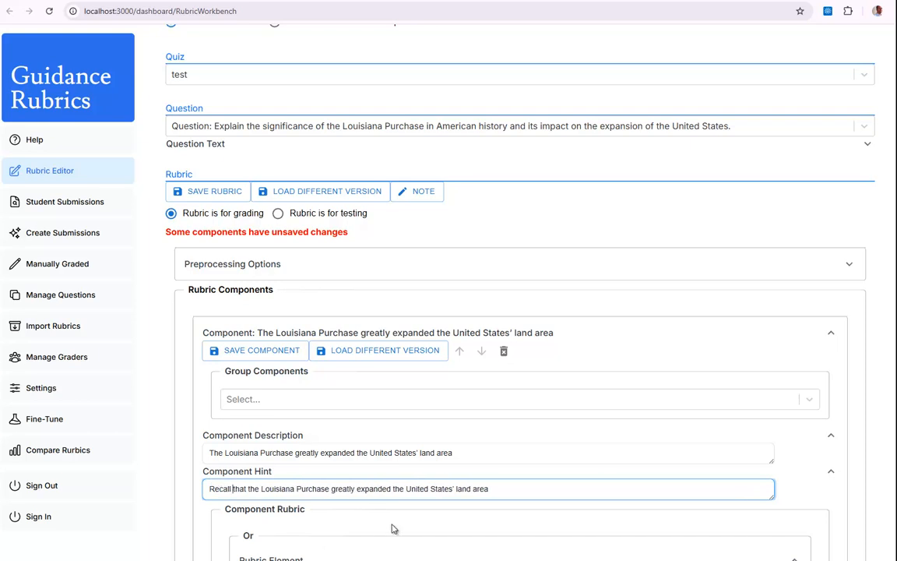
{"action": "scroll", "coordinate": [416, 459], "scroll_direction": "down", "scroll_amount": 1}
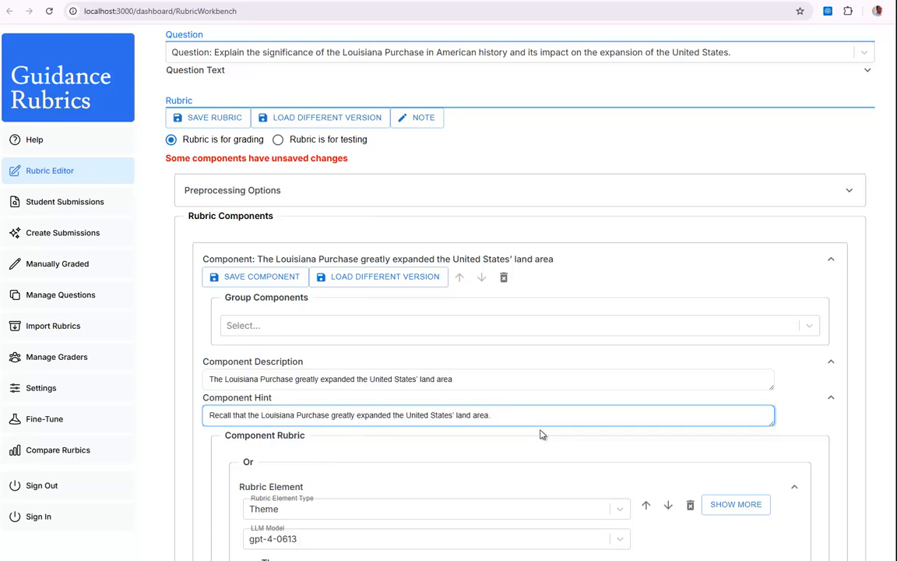
Review the Boolean AND/OR rubric structure on the last Rubric Component Details slide in PowerPoint, and return to the Rubric Editor in the browser.
{"action": "scroll", "coordinate": [534, 434], "scroll_direction": "down", "scroll_amount": 3}
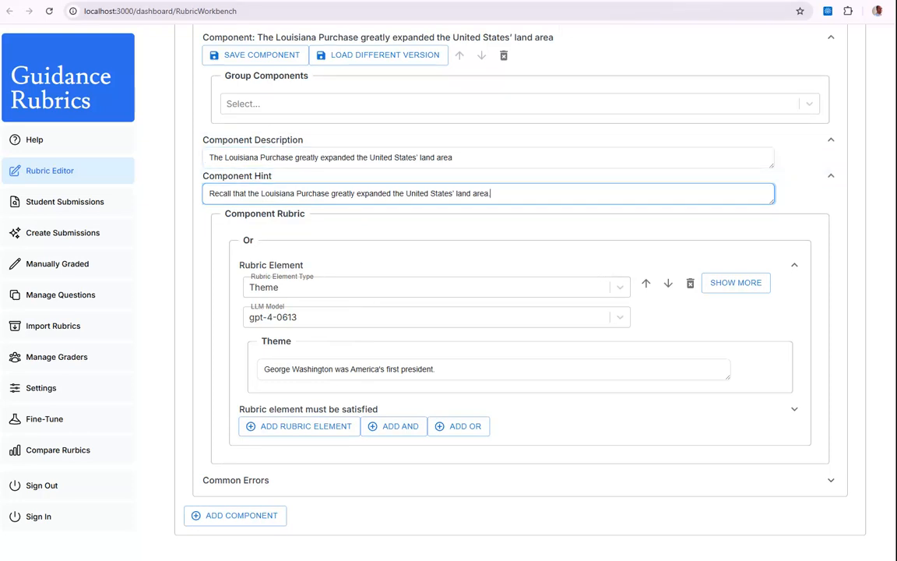
{"action": "left_click", "coordinate": [714, 0]}
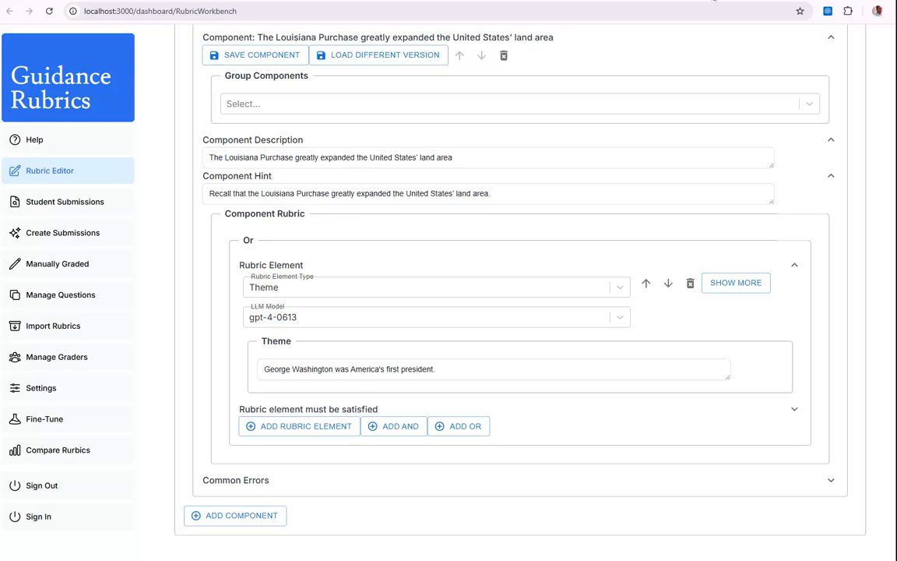
{"action": "key", "text": "alt+Tab"}
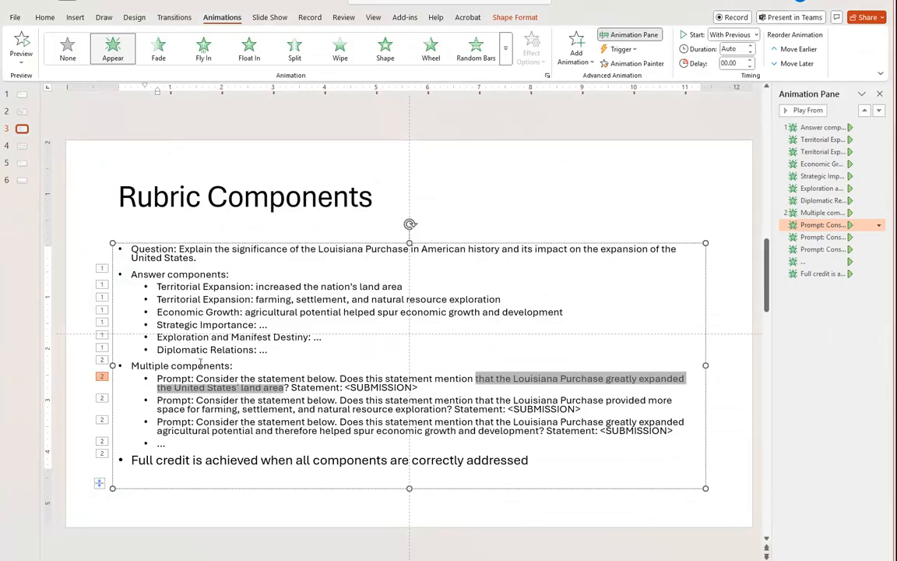
{"action": "scroll", "coordinate": [105, 411], "scroll_direction": "down", "scroll_amount": 1}
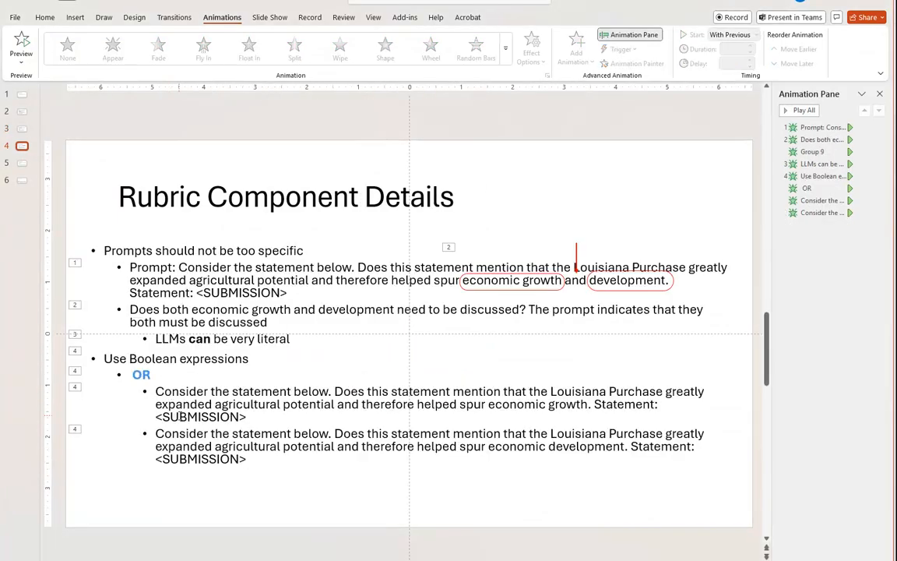
{"action": "scroll", "coordinate": [181, 416], "scroll_direction": "down", "scroll_amount": 1}
{"action": "scroll", "coordinate": [138, 355], "scroll_direction": "down", "scroll_amount": 1}
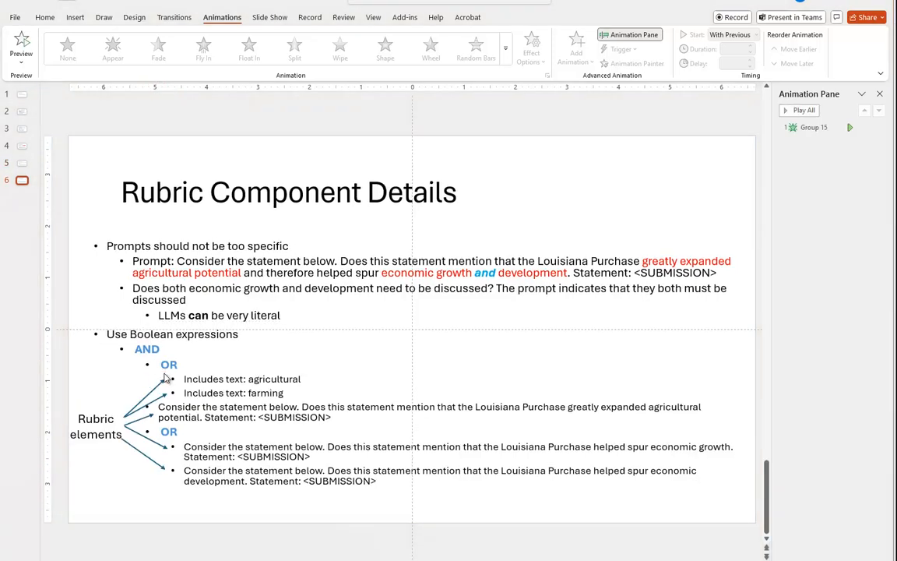
{"action": "key", "text": "alt+Tab"}
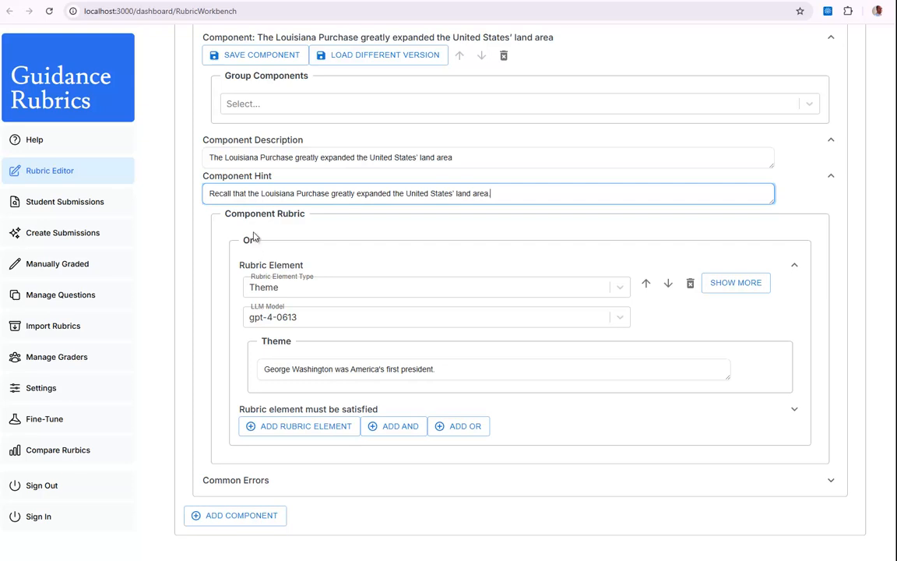
Add an And group inside the component rubric's Or group and delete the Or group's original Theme element.
{"action": "left_click", "coordinate": [387, 428]}
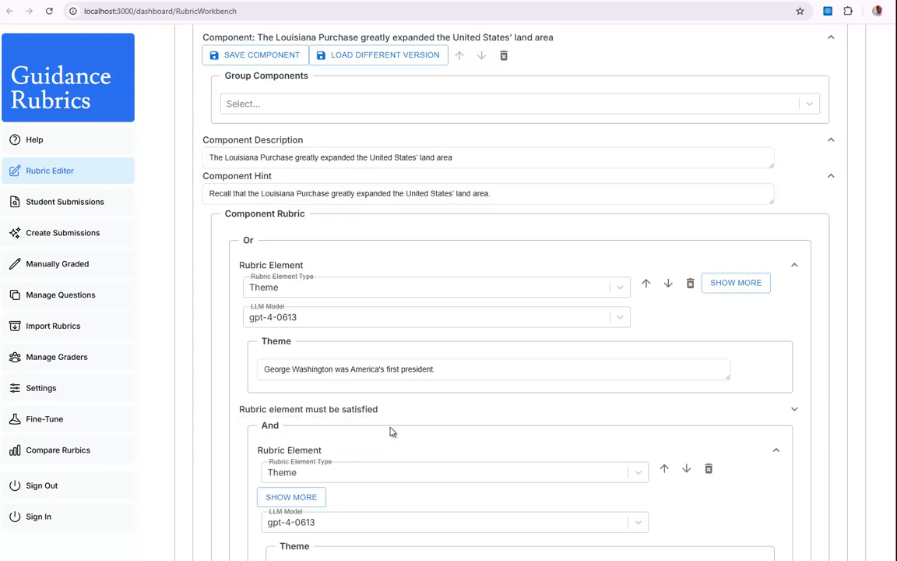
{"action": "left_click", "coordinate": [690, 284]}
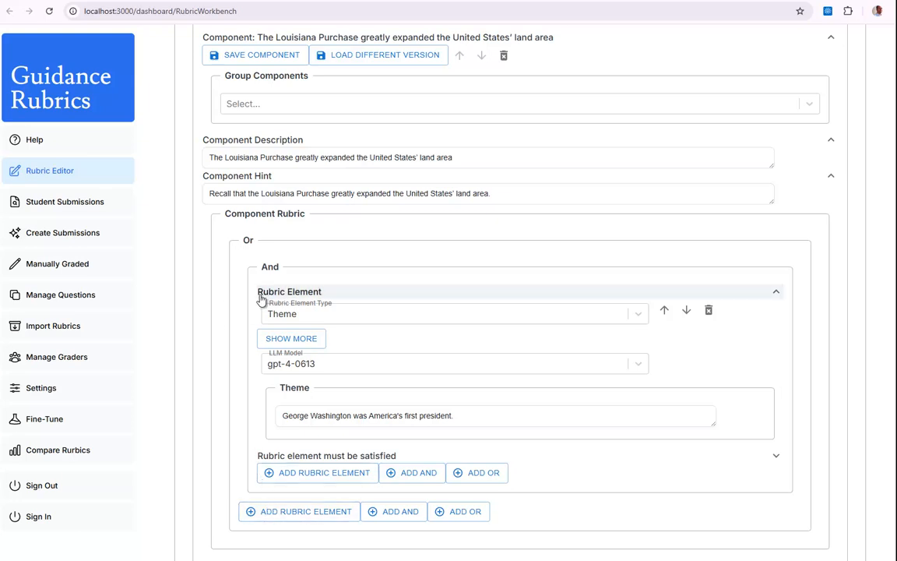
Add an Or group inside the component rubric's And group and move the And group's Theme element down below it.
{"action": "left_click", "coordinate": [357, 418]}
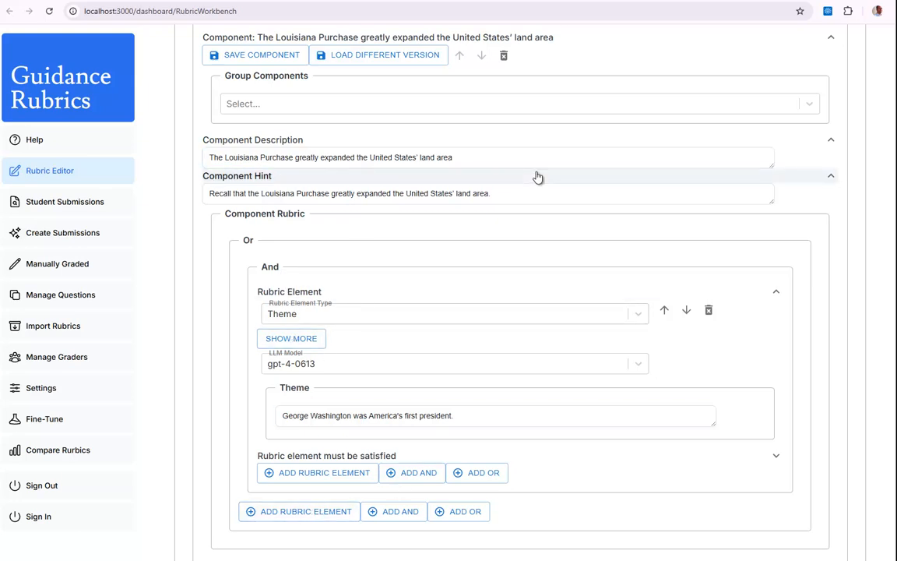
{"action": "key", "text": "alt+Tab"}
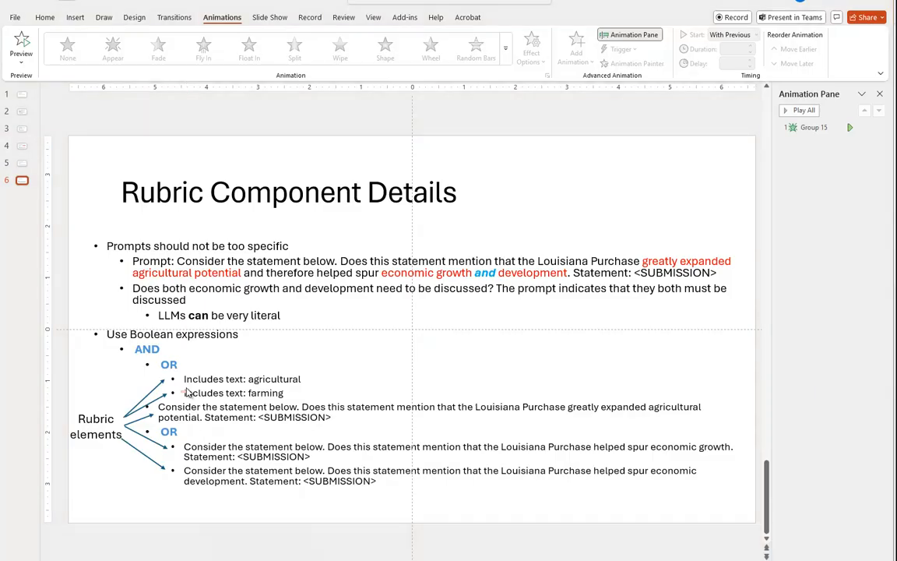
{"action": "key", "text": "alt+Tab"}
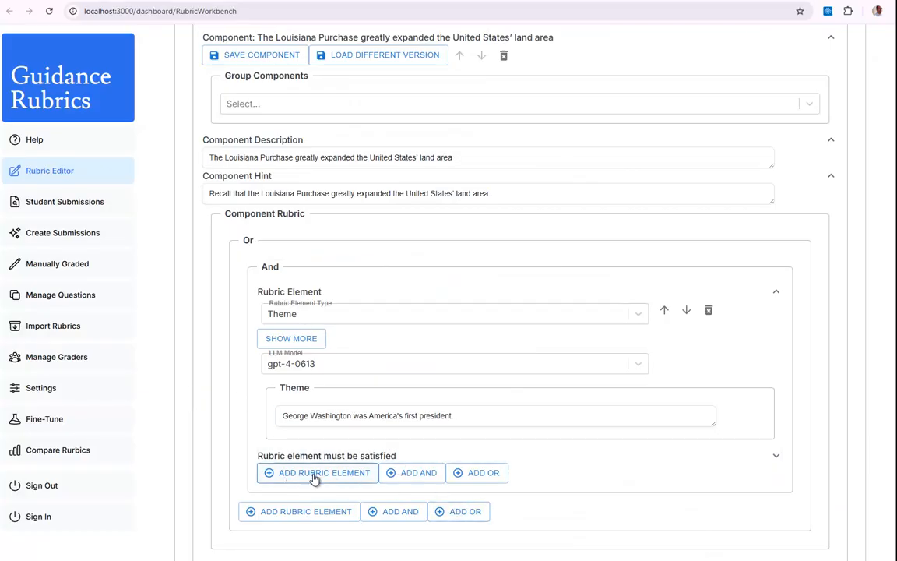
{"action": "left_click", "coordinate": [475, 473]}
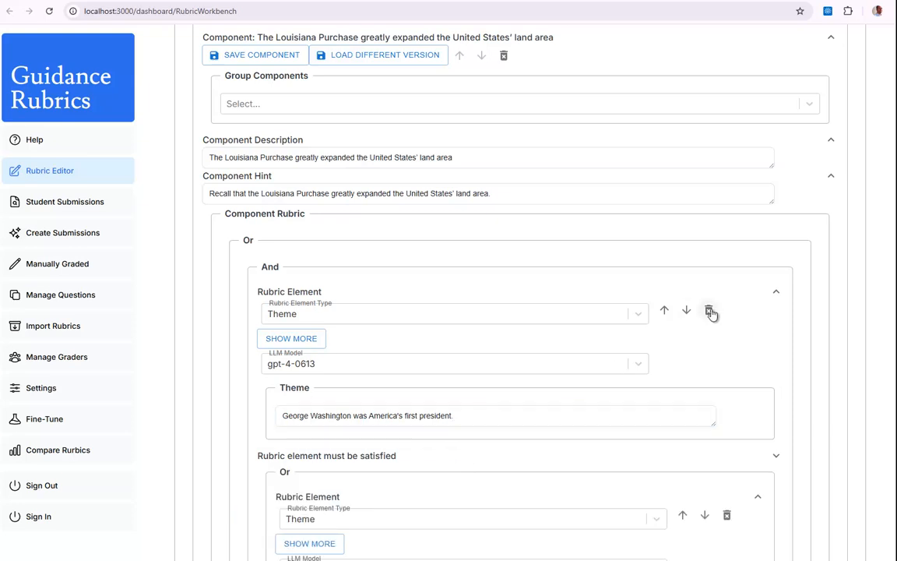
{"action": "scroll", "coordinate": [446, 349], "scroll_direction": "down", "scroll_amount": 1}
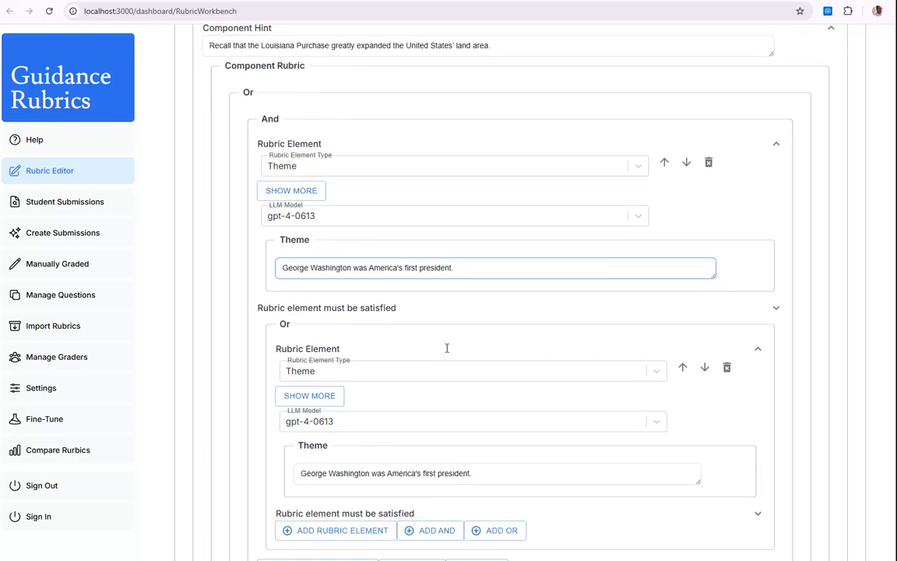
{"action": "scroll", "coordinate": [474, 342], "scroll_direction": "down", "scroll_amount": 1}
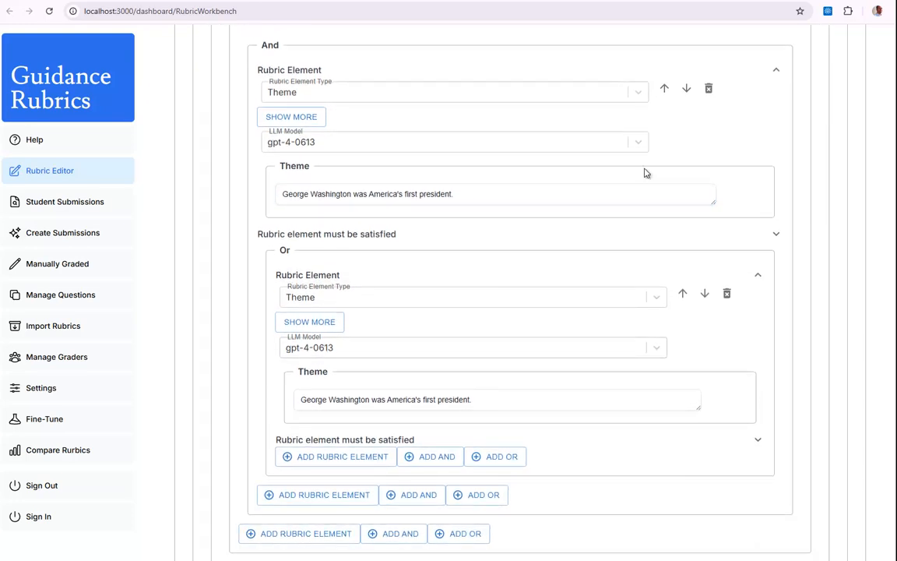
{"action": "left_click", "coordinate": [689, 91]}
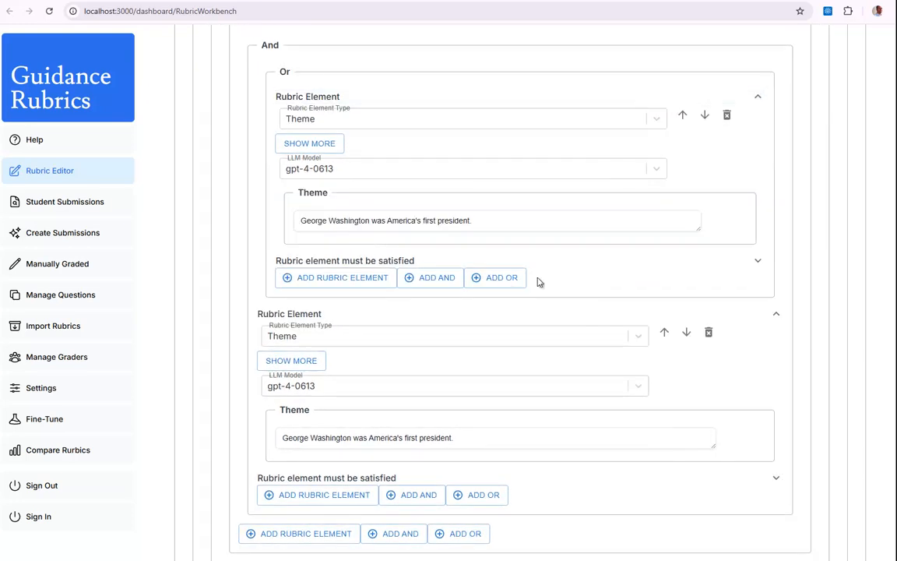
Change the nested Or group's element to Includes Text and set its required text to "agricultural", copied from the PowerPoint slide.
{"action": "scroll", "coordinate": [530, 301], "scroll_direction": "up", "scroll_amount": 2}
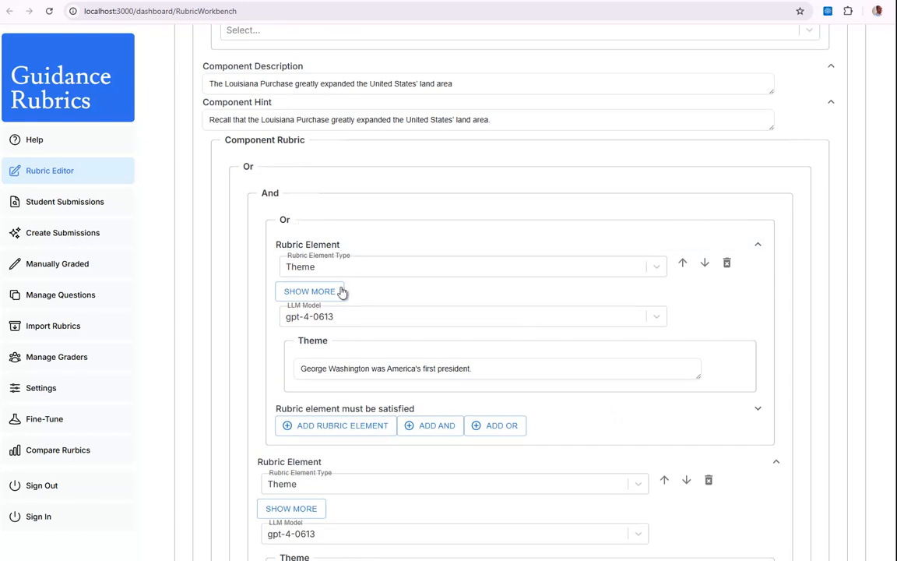
{"action": "left_click", "coordinate": [658, 267]}
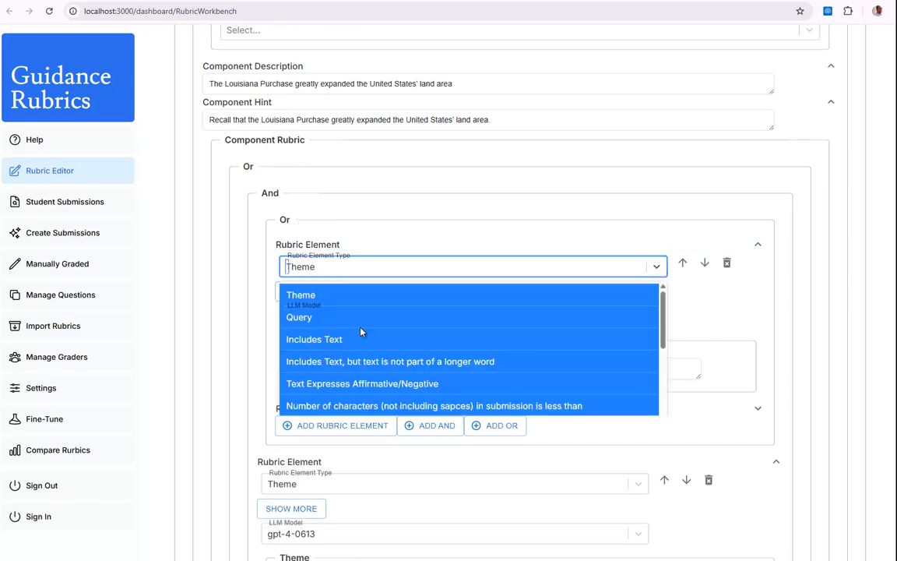
{"action": "left_click", "coordinate": [318, 341]}
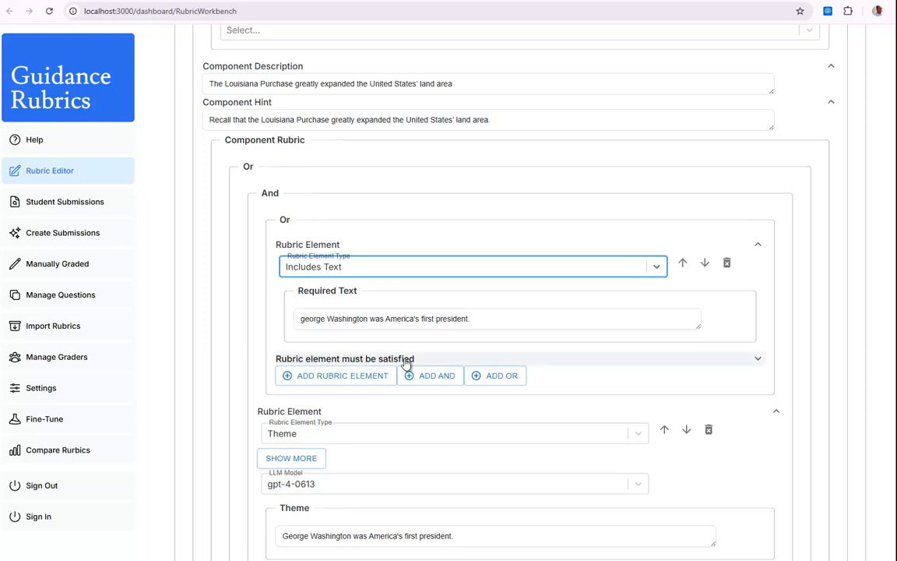
{"action": "key", "text": "alt+Tab"}
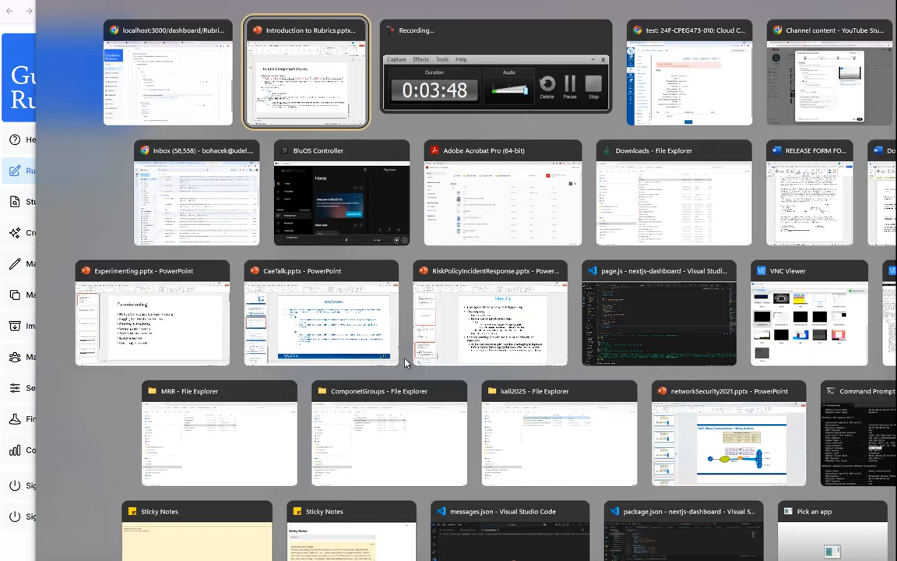
{"action": "double_click", "coordinate": [270, 378]}
{"action": "key", "text": "ctrl+c"}
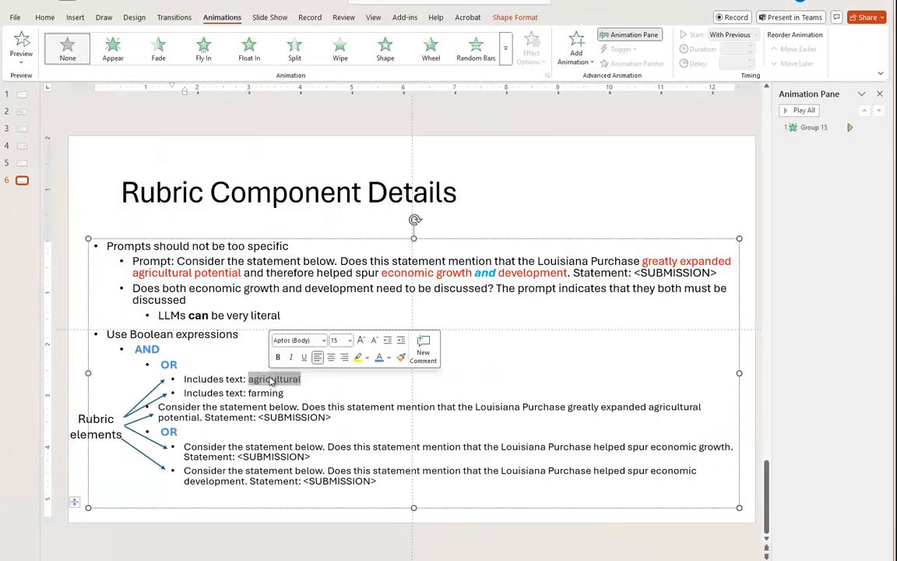
{"action": "key", "text": "alt+Tab"}
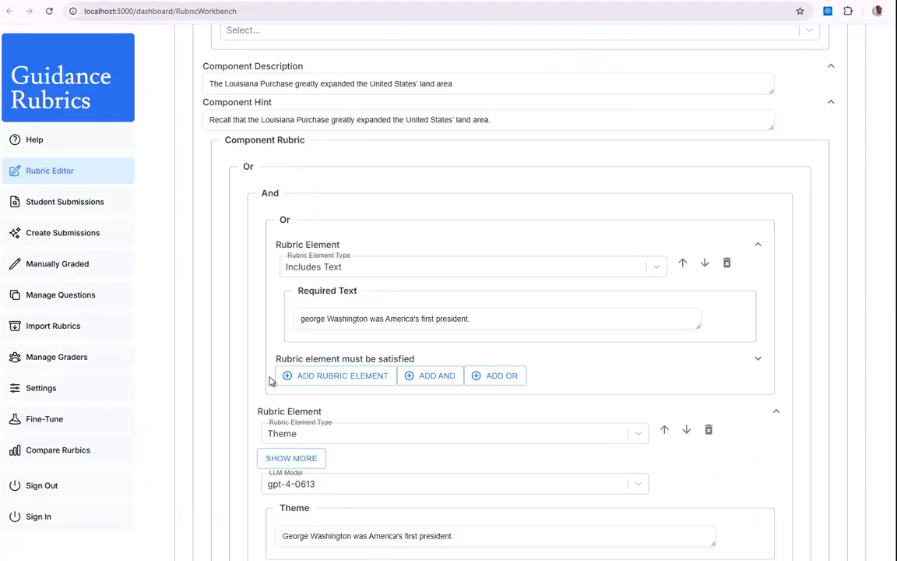
{"action": "left_click_drag", "start_coordinate": [490, 320], "coordinate": [278, 322]}
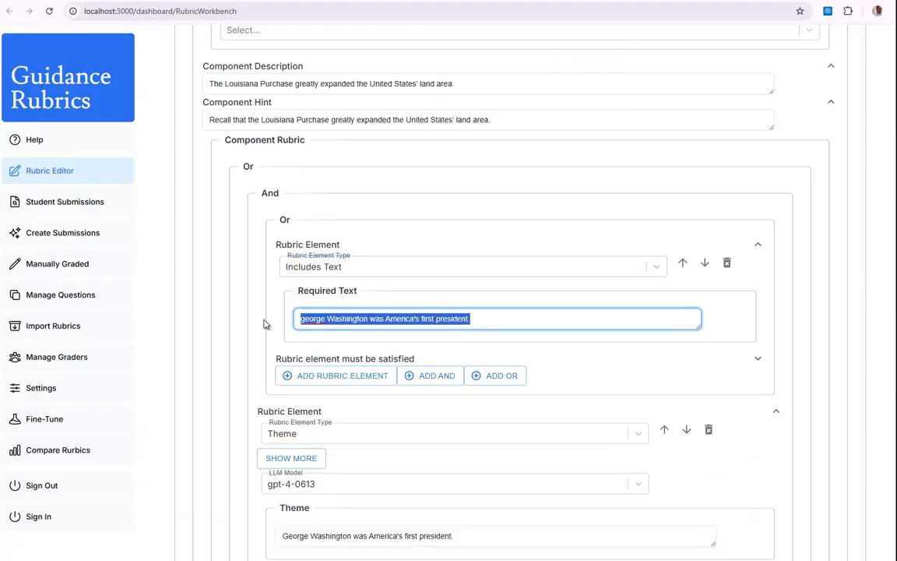
{"action": "key", "text": "ctrl+v"}
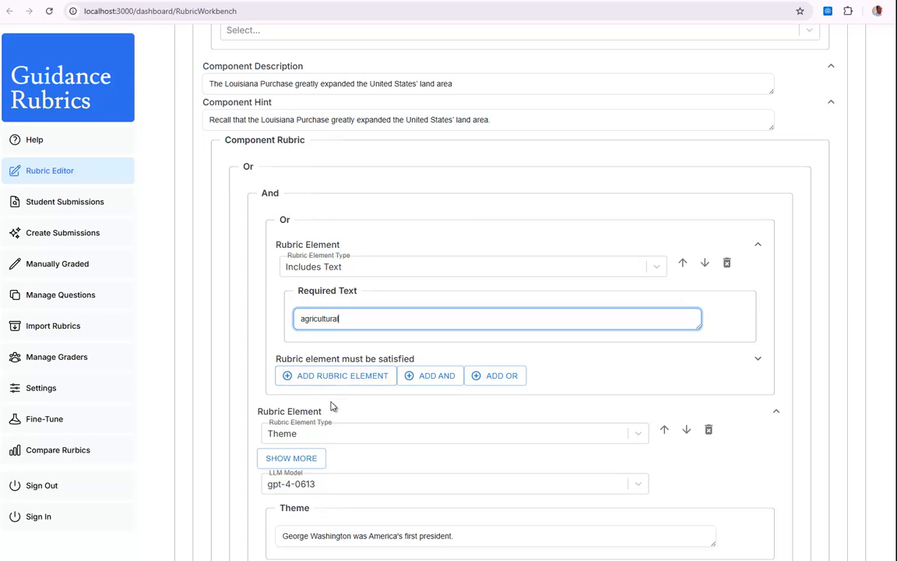
Add a second element of type Includes Text to the nested Or group, with required text "farming" copied from the PowerPoint slide.
{"action": "left_click", "coordinate": [345, 379]}
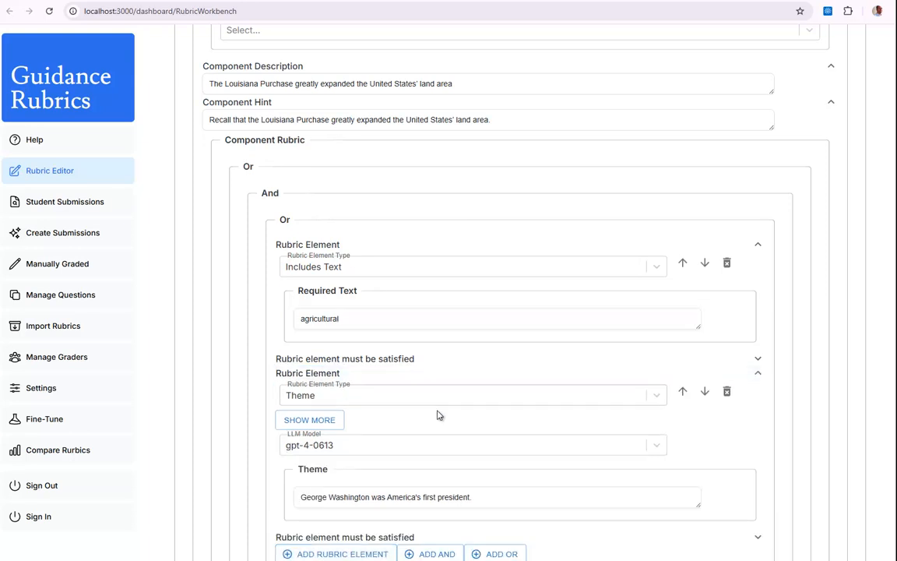
{"action": "left_click", "coordinate": [400, 400]}
{"action": "left_click", "coordinate": [336, 469]}
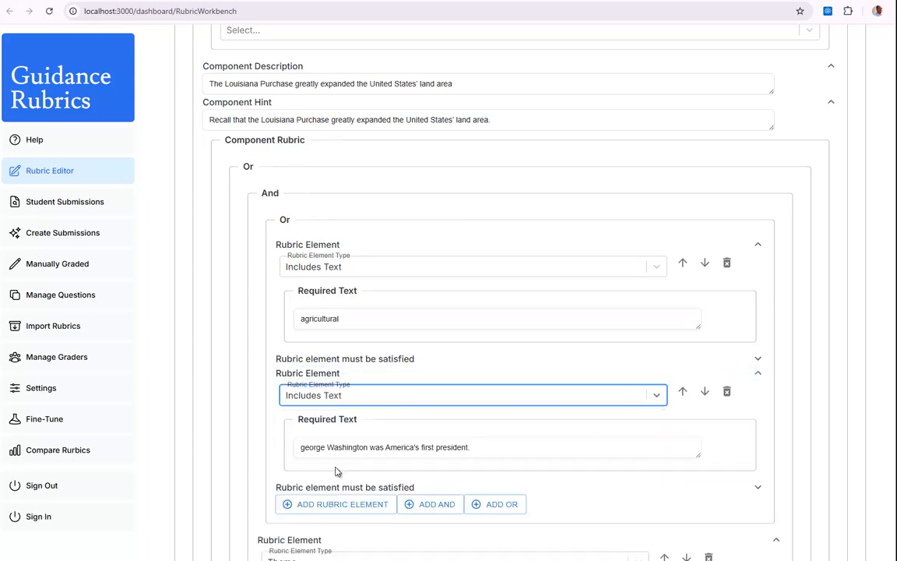
{"action": "key", "text": "alt+Tab"}
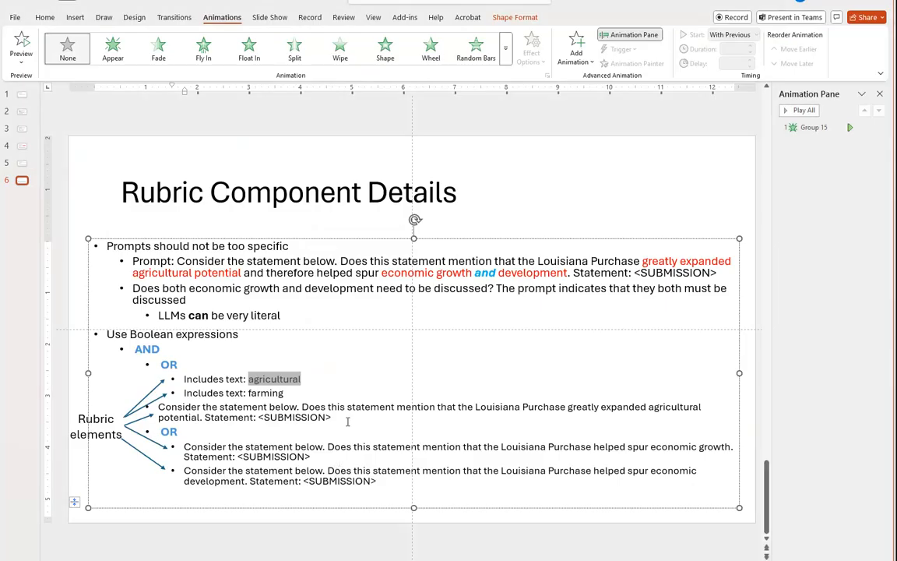
{"action": "double_click", "coordinate": [265, 394]}
{"action": "double_click", "coordinate": [264, 393]}
{"action": "key", "text": "ctrl+c"}
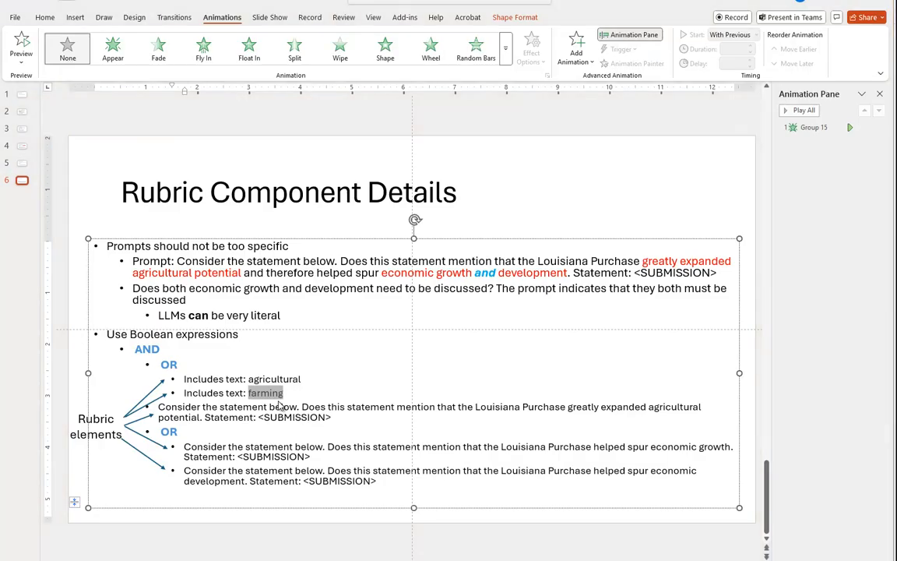
{"action": "key", "text": "alt+Tab"}
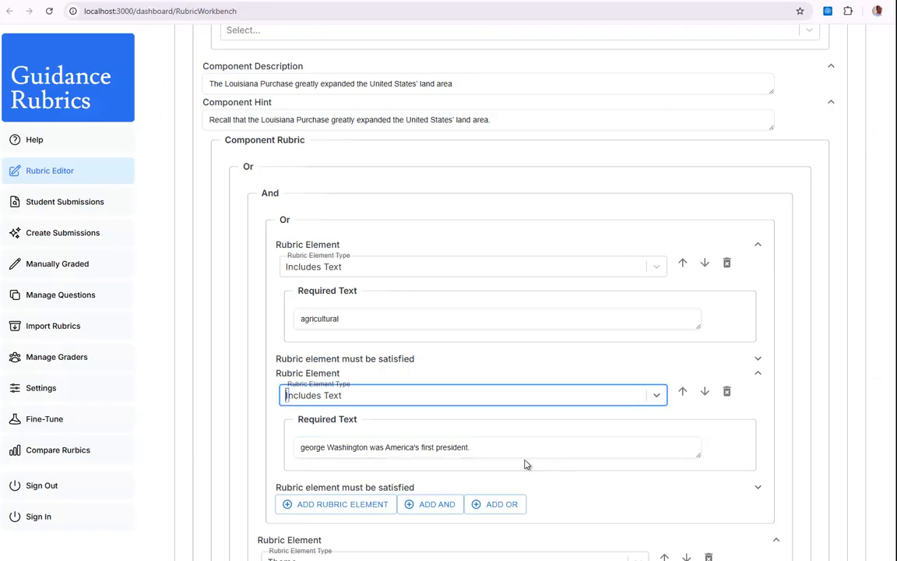
{"action": "left_click_drag", "start_coordinate": [484, 450], "coordinate": [286, 450]}
{"action": "key", "text": "ctrl+v"}
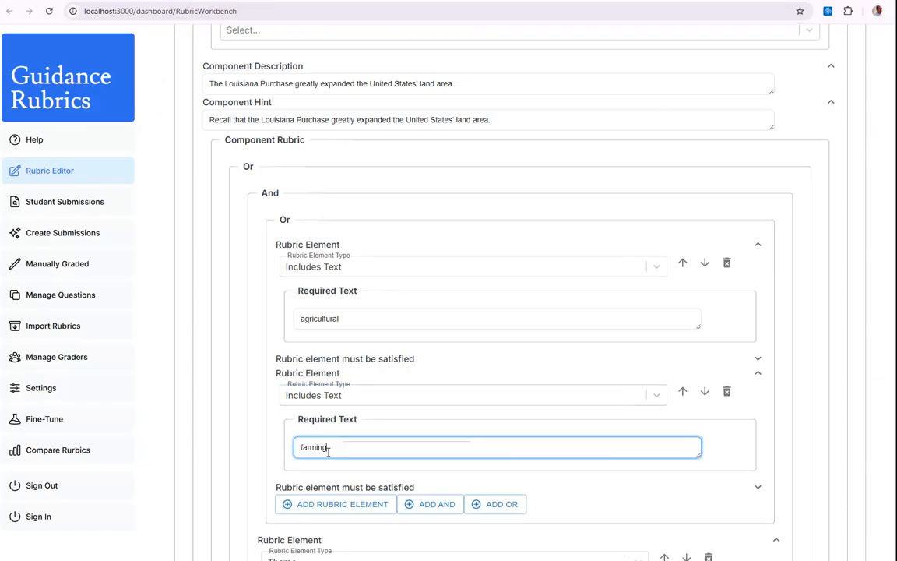
{"action": "scroll", "coordinate": [327, 483], "scroll_direction": "down", "scroll_amount": 2}
{"action": "scroll", "coordinate": [322, 427], "scroll_direction": "up", "scroll_amount": 1}
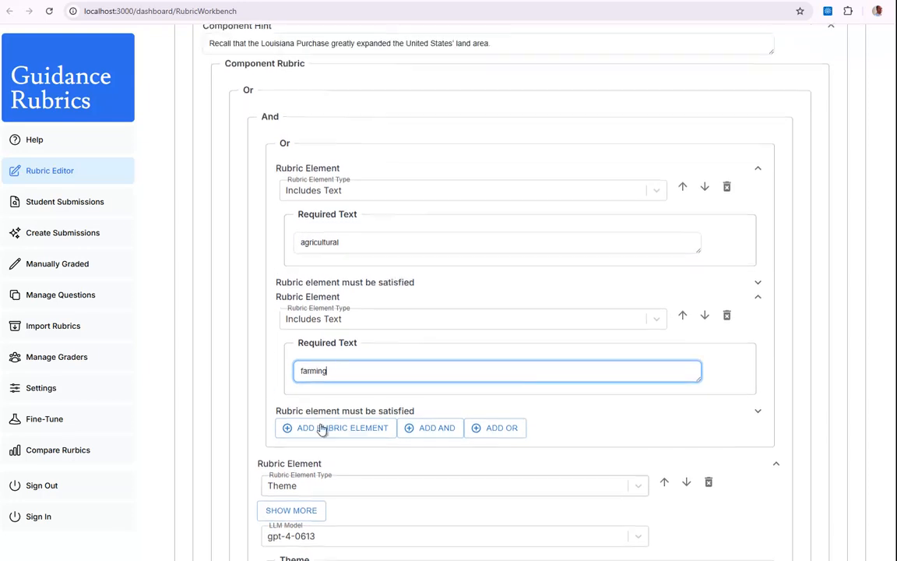
{"action": "left_click", "coordinate": [254, 217]}
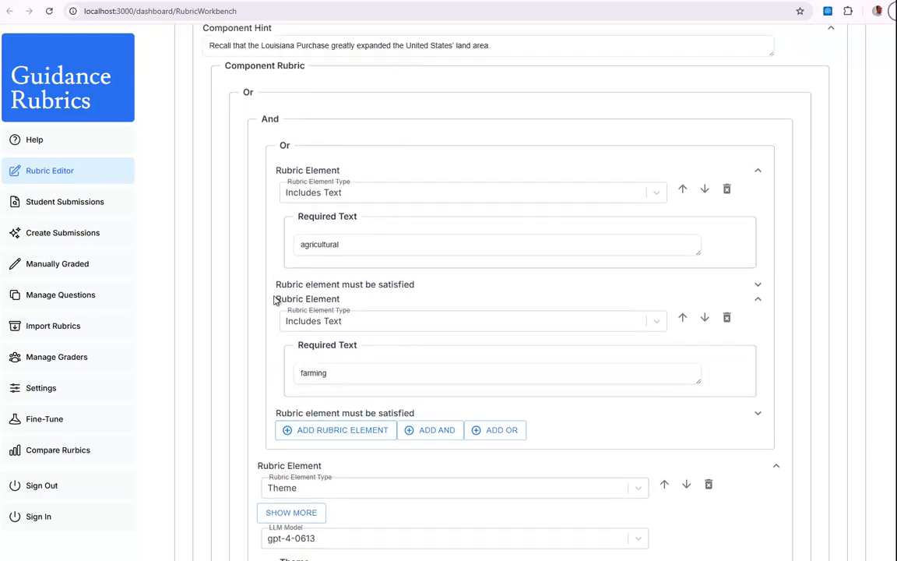
Copy the PowerPoint slide's "Consider the statement below" prompt about agricultural potential, excluding its "Statement: <SUBMISSION>" ending, and return to the Rubric Editor.
{"action": "scroll", "coordinate": [299, 396], "scroll_direction": "down", "scroll_amount": 1}
{"action": "key", "text": "alt+Tab"}
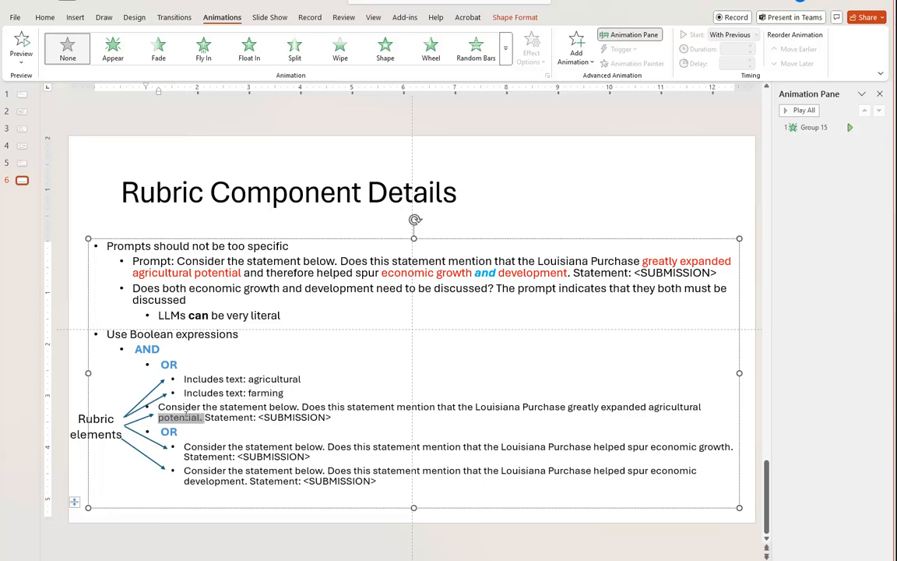
{"action": "left_click_drag", "start_coordinate": [204, 416], "coordinate": [157, 406]}
{"action": "key", "text": "ctrl+c"}
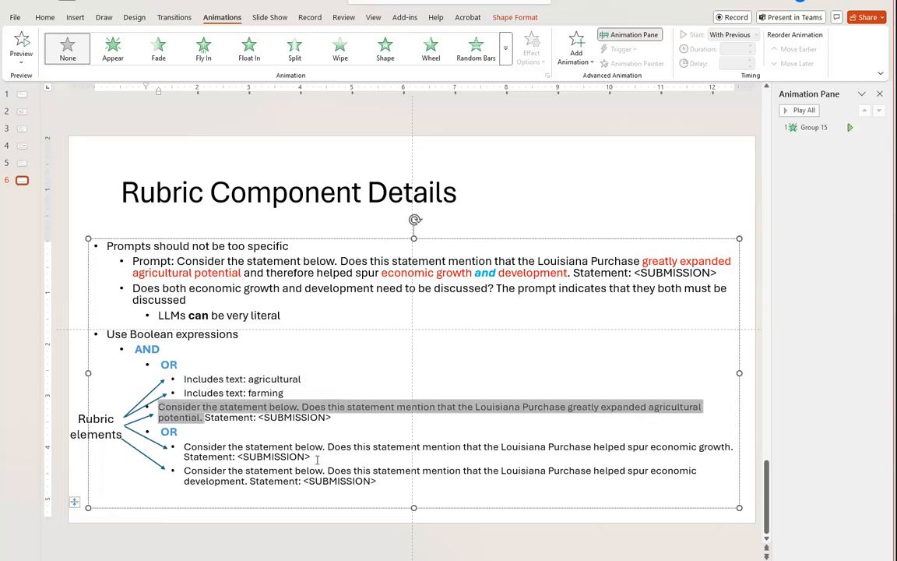
{"action": "key", "text": "alt+Tab"}
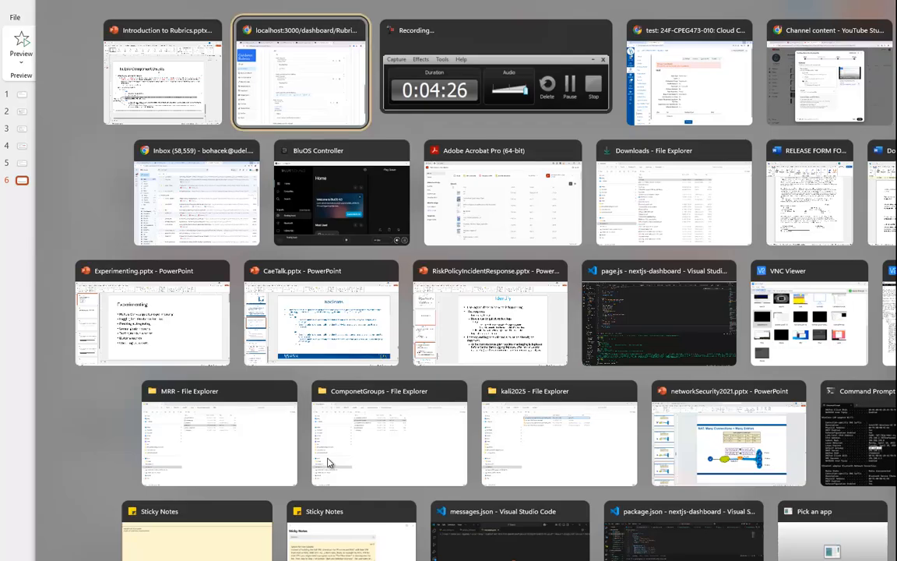
Change the type of the And group's own Theme element to Query.
{"action": "scroll", "coordinate": [498, 362], "scroll_direction": "down", "scroll_amount": 1}
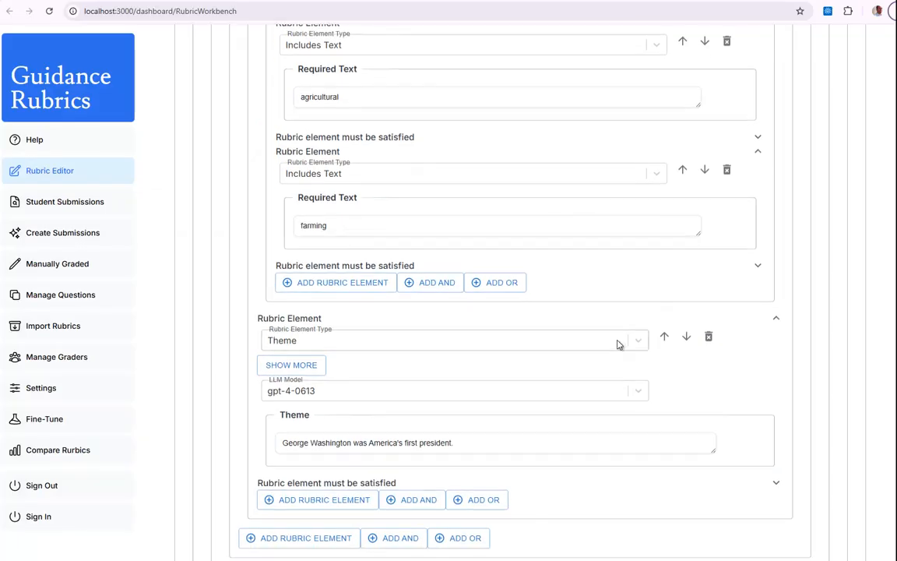
{"action": "left_click", "coordinate": [637, 344]}
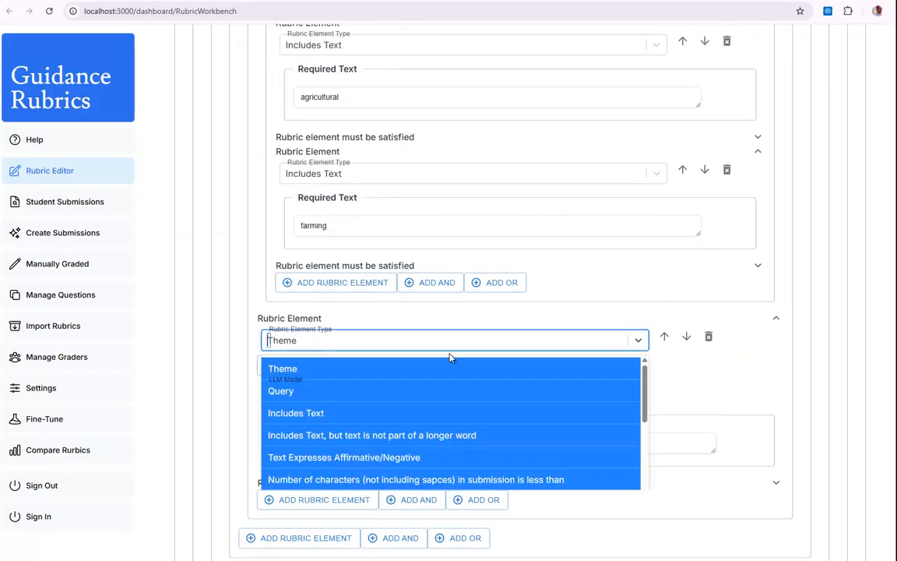
{"action": "left_click", "coordinate": [280, 391]}
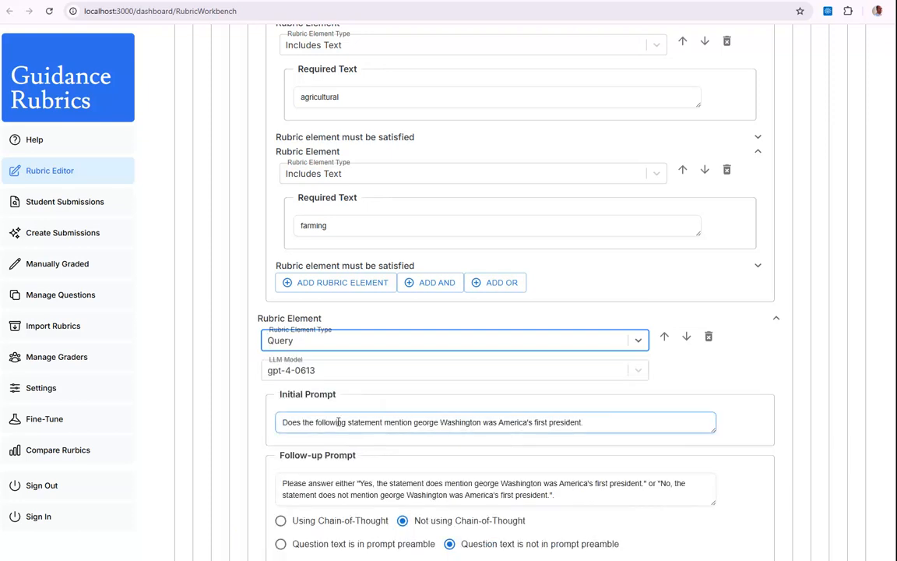
Replace the period at the end of the Query element's initial prompt with a question mark.
{"action": "scroll", "coordinate": [290, 374], "scroll_direction": "down", "scroll_amount": 1}
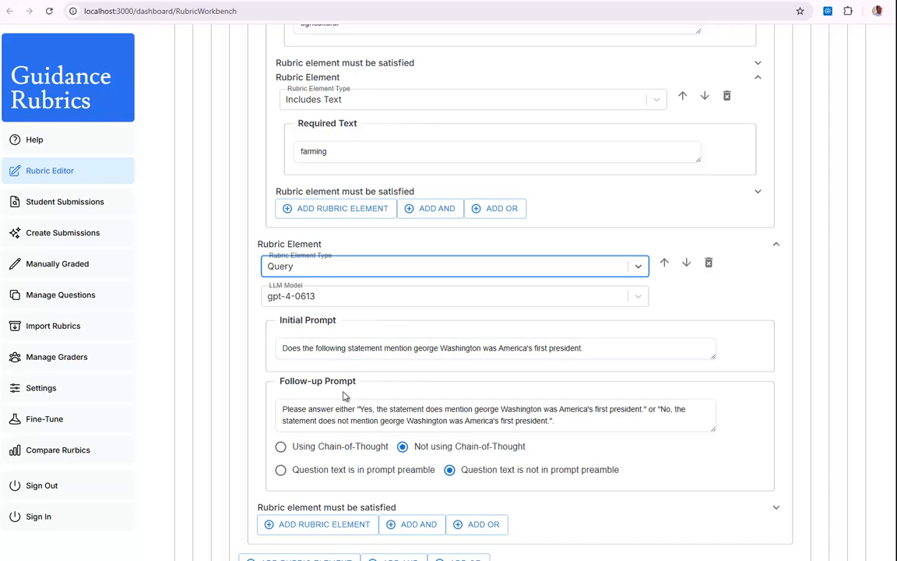
{"action": "left_click_drag", "start_coordinate": [592, 349], "coordinate": [285, 351]}
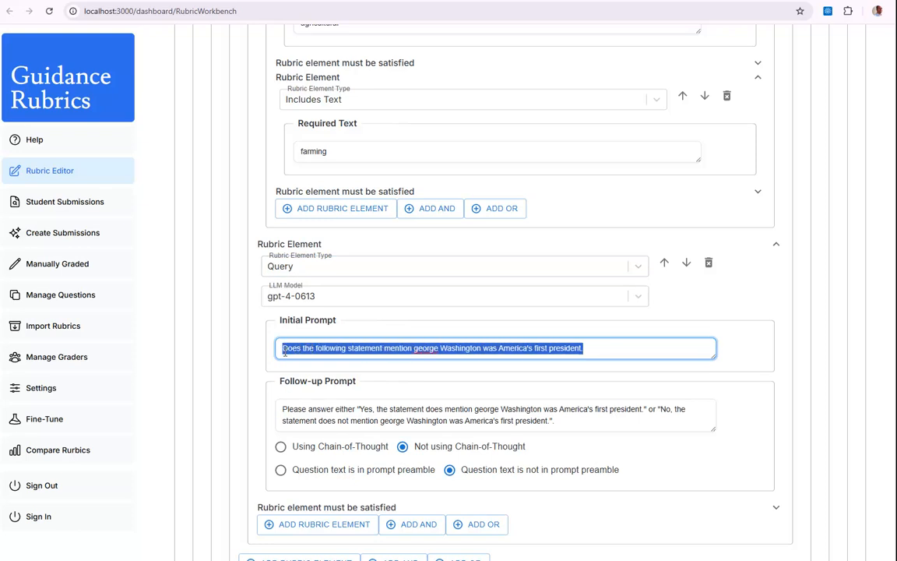
{"action": "left_click", "coordinate": [330, 349]}
{"action": "double_click", "coordinate": [296, 348]}
{"action": "left_click", "coordinate": [593, 348]}
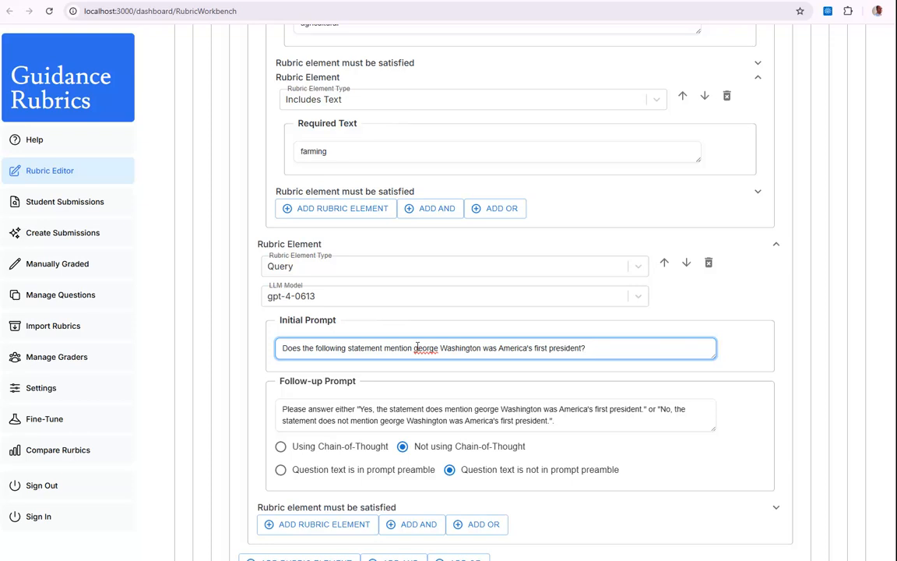
Set the Query element's initial prompt to "Does the following statement mention that the Louisiana Purchase greatly expanded agricultural potential?".
{"action": "left_click_drag", "start_coordinate": [414, 349], "coordinate": [594, 350]}
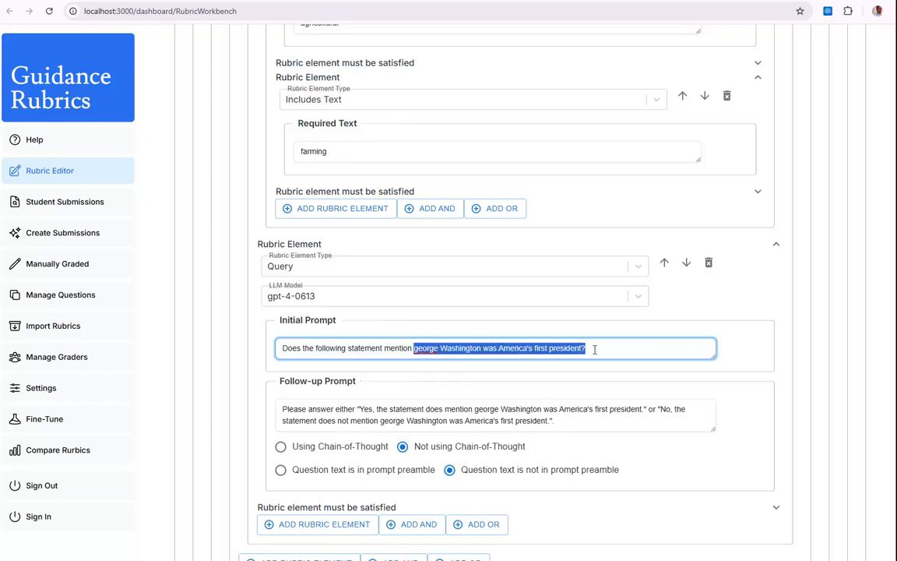
{"action": "key", "text": "ctrl+v"}
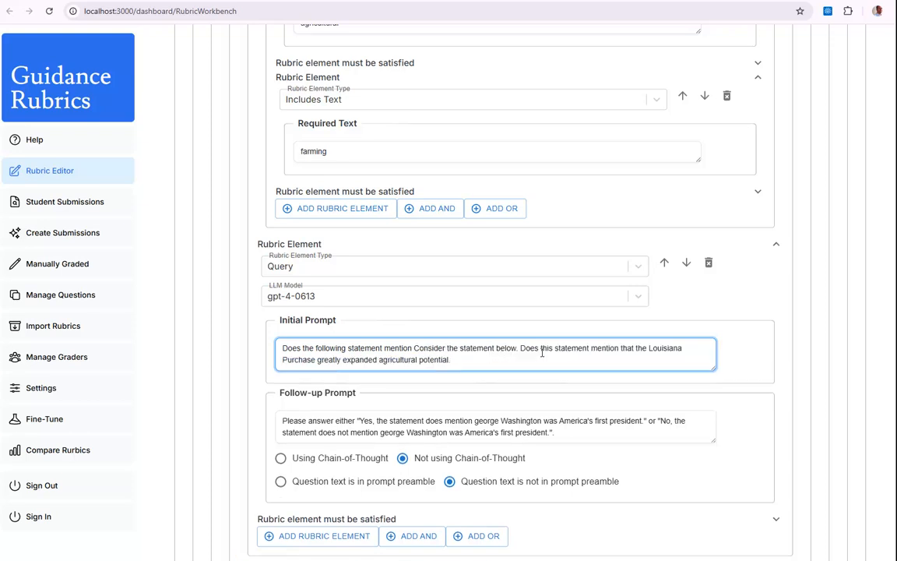
{"action": "left_click_drag", "start_coordinate": [634, 348], "coordinate": [419, 348]}
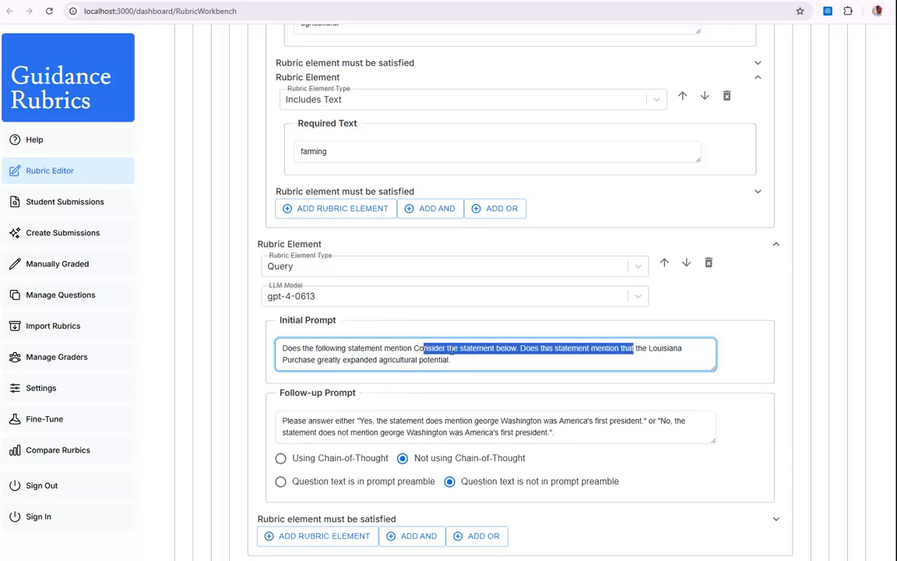
{"action": "left_click", "coordinate": [549, 348]}
{"action": "left_click_drag", "start_coordinate": [618, 348], "coordinate": [375, 314]}
{"action": "key", "text": "BackSpace"}
{"action": "key", "text": "BackSpace"}
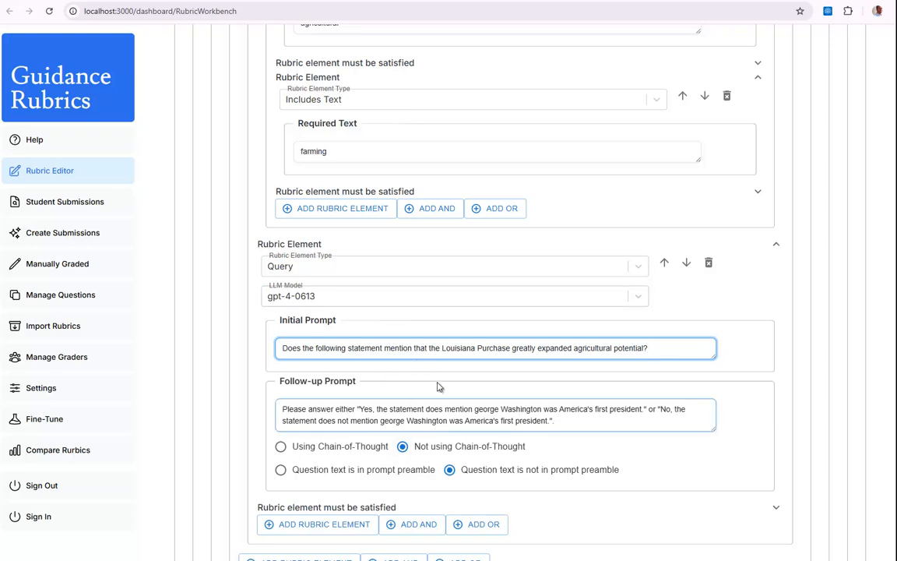
Replace both George Washington phrases in the Query's follow-up prompt with "that the Louisiana Purchase greatly expanded agricultural potential" from the initial prompt.
{"action": "left_click_drag", "start_coordinate": [413, 348], "coordinate": [644, 344]}
{"action": "key", "text": "ctrl+c"}
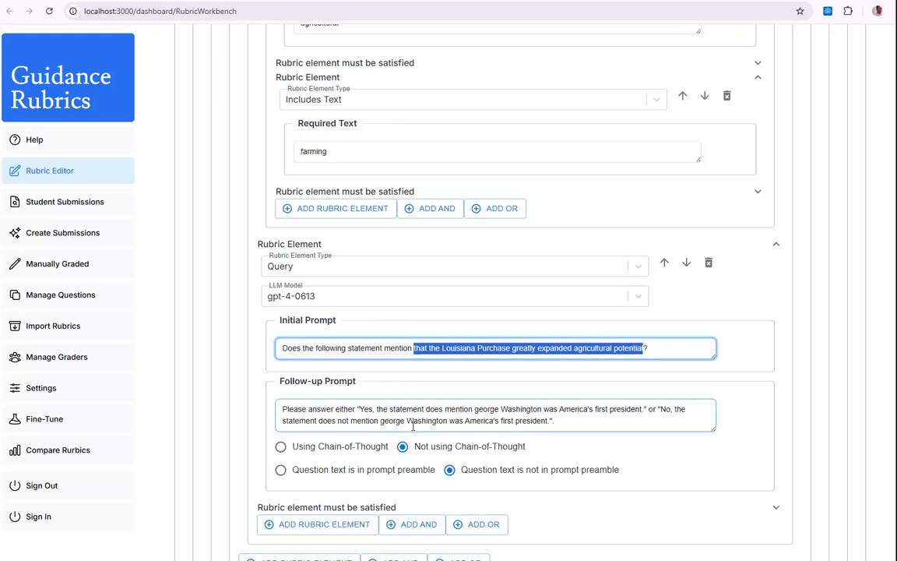
{"action": "left_click_drag", "start_coordinate": [475, 409], "coordinate": [642, 405]}
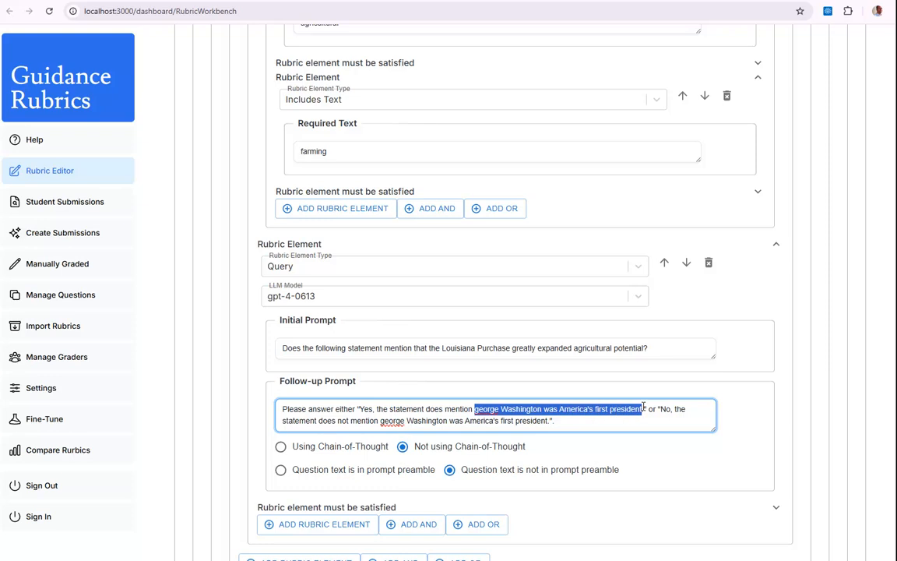
{"action": "key", "text": "ctrl+v"}
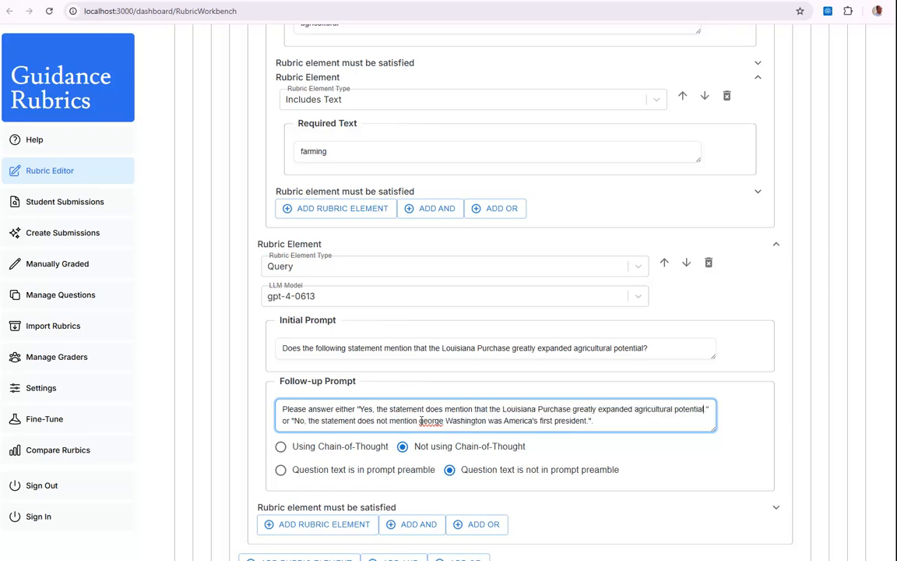
{"action": "left_click_drag", "start_coordinate": [419, 421], "coordinate": [586, 423]}
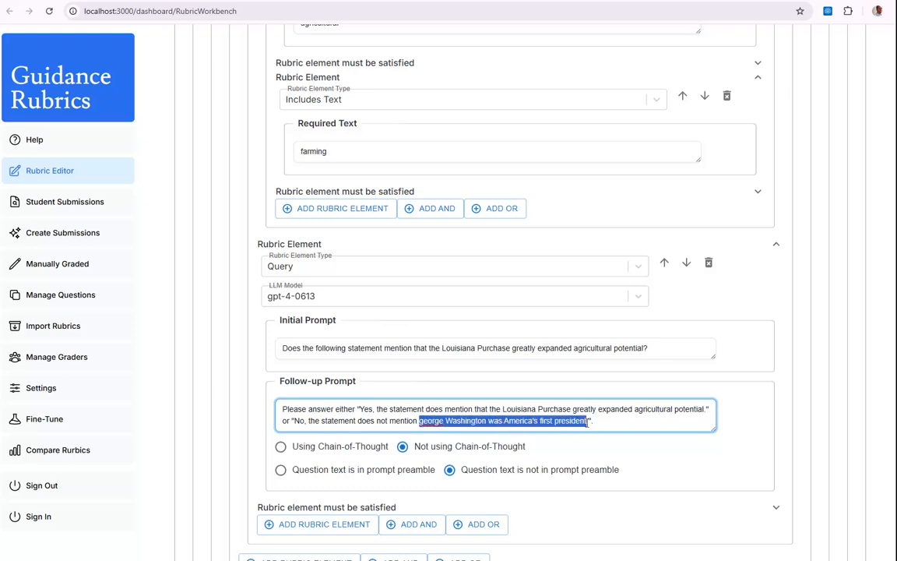
{"action": "key", "text": "ctrl+v"}
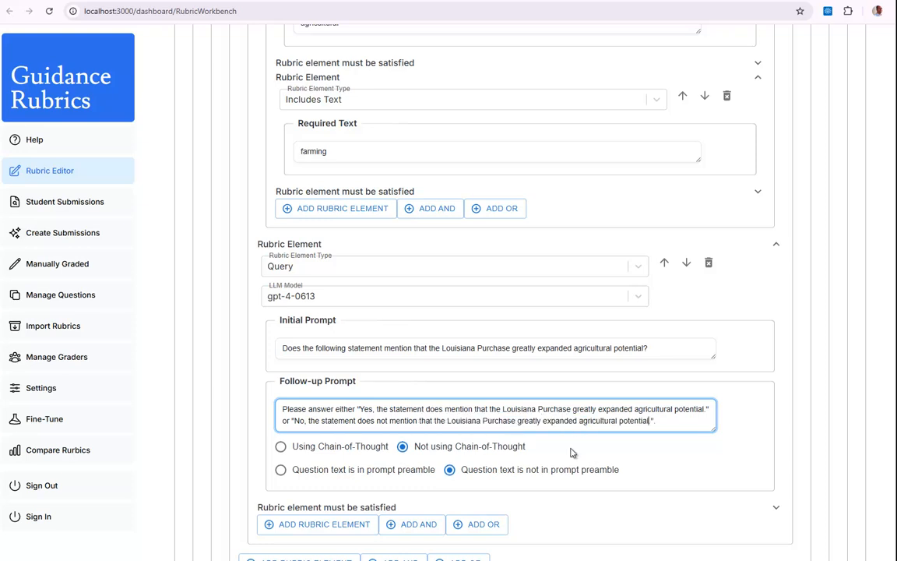
Expand the Question Text section above the rubric to show the full quiz question.
{"action": "scroll", "coordinate": [517, 453], "scroll_direction": "down", "scroll_amount": 1}
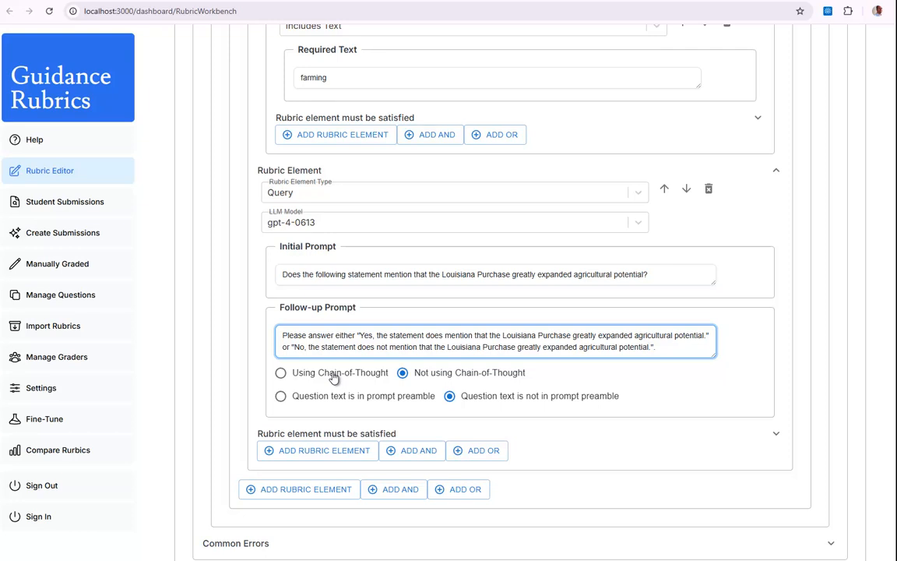
{"action": "mouse_move", "coordinate": [284, 398]}
{"action": "scroll", "coordinate": [339, 421], "scroll_direction": "up", "scroll_amount": 2}
{"action": "scroll", "coordinate": [338, 424], "scroll_direction": "up", "scroll_amount": 11}
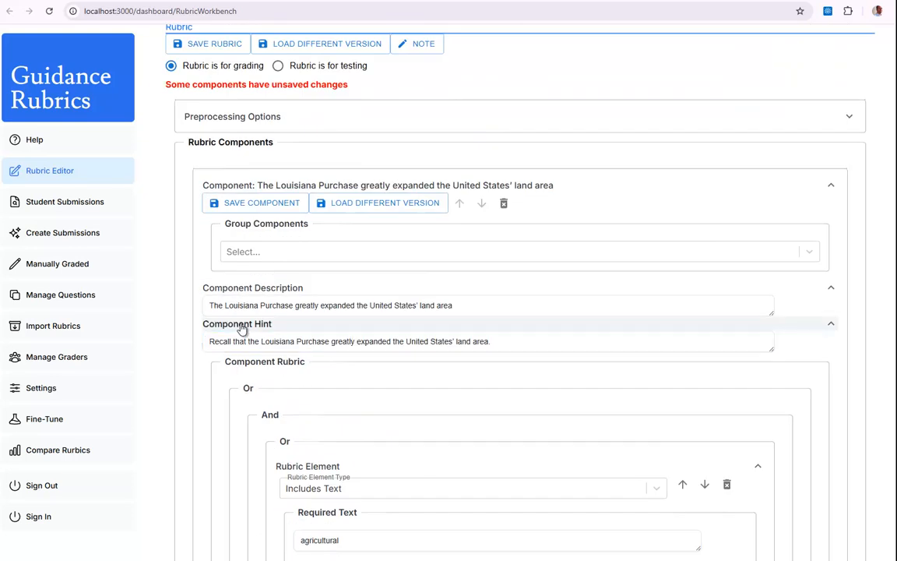
{"action": "scroll", "coordinate": [242, 497], "scroll_direction": "up", "scroll_amount": 2}
{"action": "scroll", "coordinate": [237, 232], "scroll_direction": "up", "scroll_amount": 2}
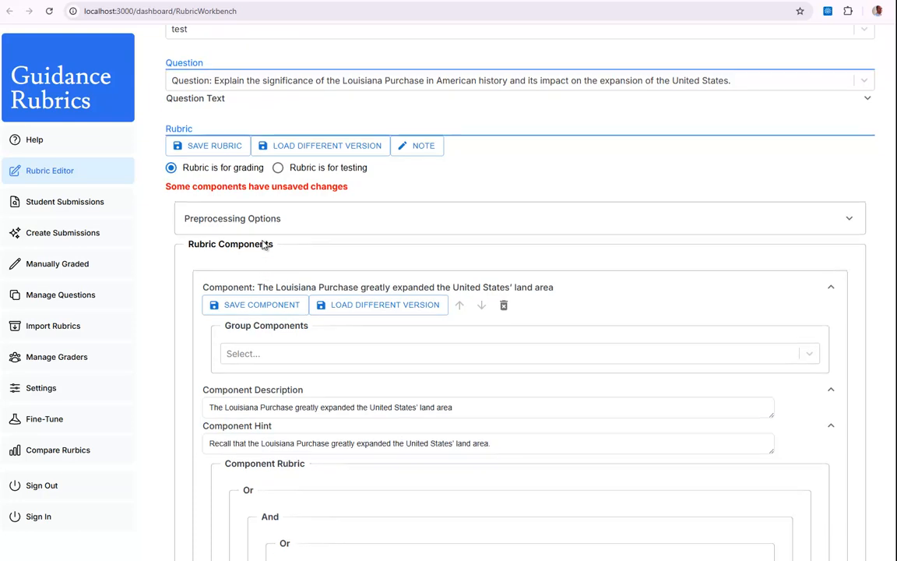
{"action": "left_click", "coordinate": [223, 142]}
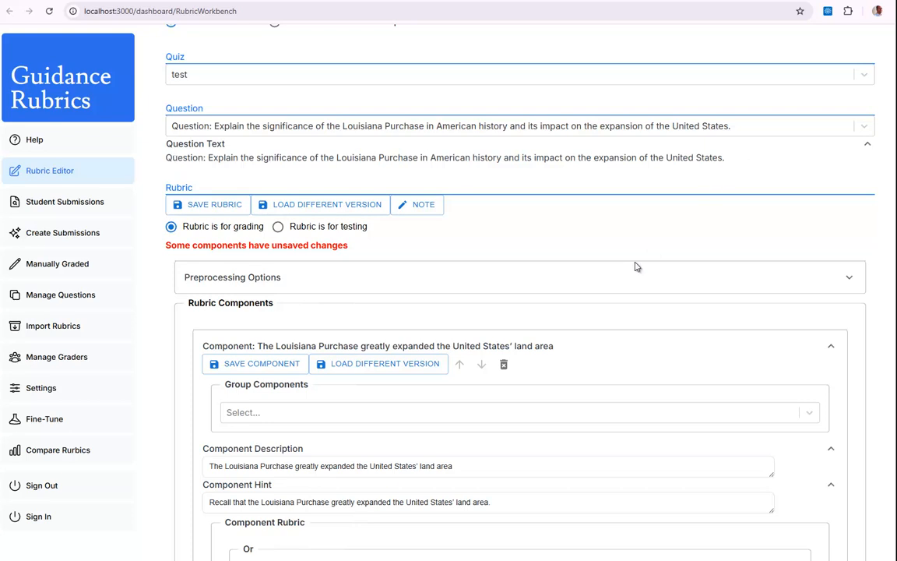
Examine the explanation of the Query element's "Question text is not in prompt preamble" option.
{"action": "scroll", "coordinate": [620, 277], "scroll_direction": "down", "scroll_amount": 10}
{"action": "scroll", "coordinate": [621, 276], "scroll_direction": "down", "scroll_amount": 3}
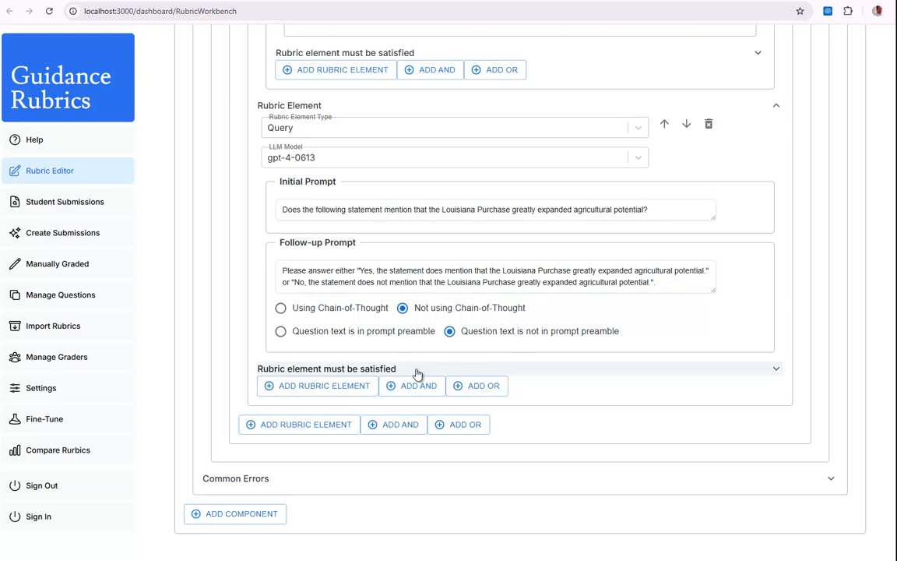
{"action": "scroll", "coordinate": [377, 351], "scroll_direction": "up", "scroll_amount": 1}
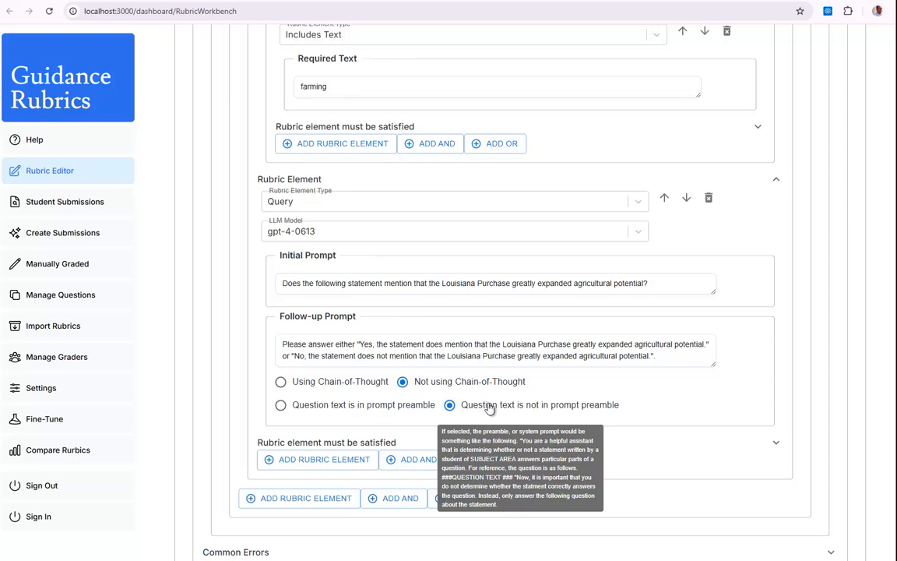
{"action": "scroll", "coordinate": [280, 476], "scroll_direction": "down", "scroll_amount": 1}
{"action": "scroll", "coordinate": [279, 468], "scroll_direction": "up", "scroll_amount": 1}
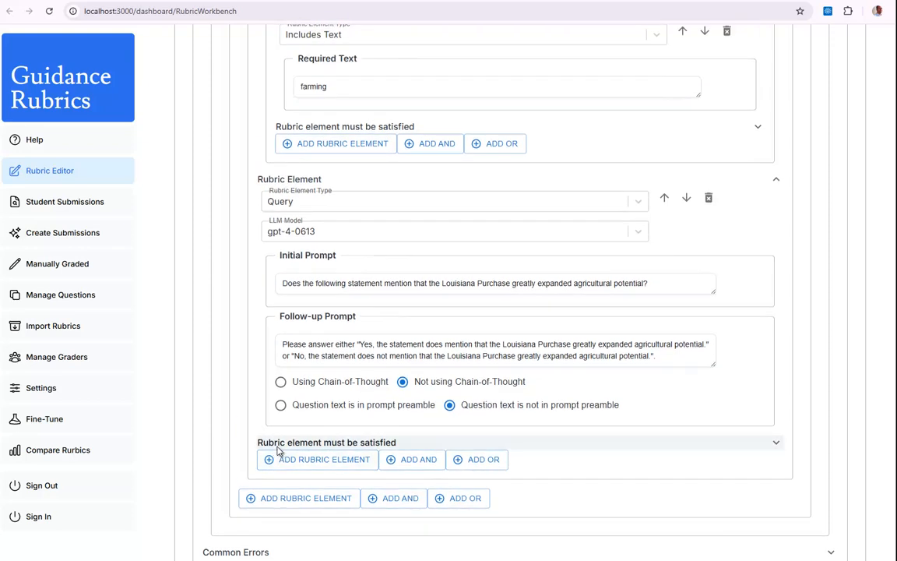
Check the Boolean structure on the PowerPoint slide, add a second Or group inside the And group, and set its element's type to Query.
{"action": "key", "text": "alt+Tab"}
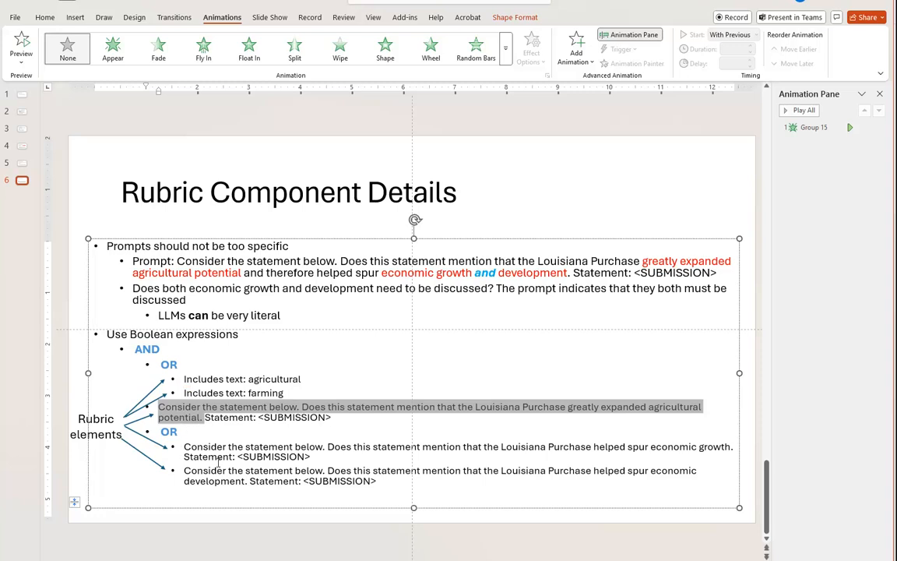
{"action": "key", "text": "alt+Tab"}
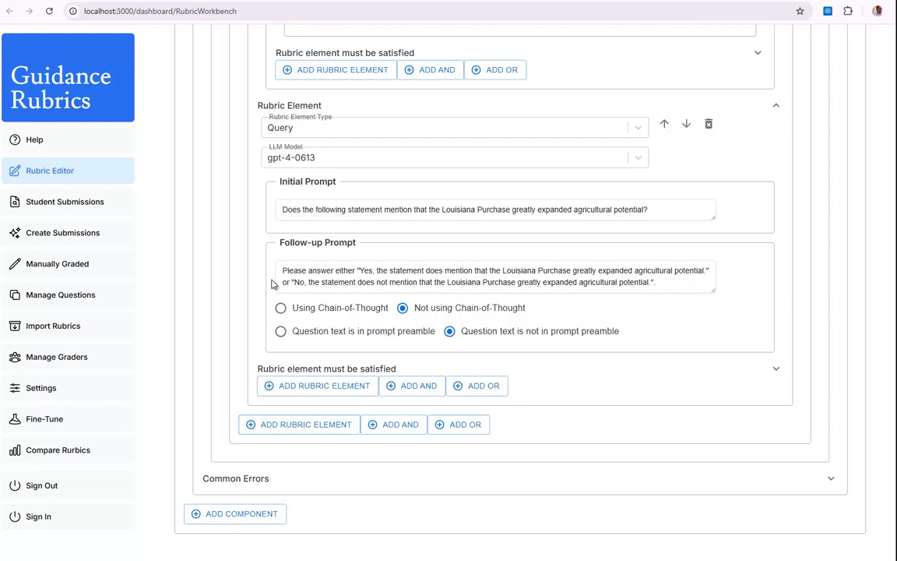
{"action": "scroll", "coordinate": [335, 319], "scroll_direction": "up", "scroll_amount": 3}
{"action": "scroll", "coordinate": [335, 316], "scroll_direction": "up", "scroll_amount": 2}
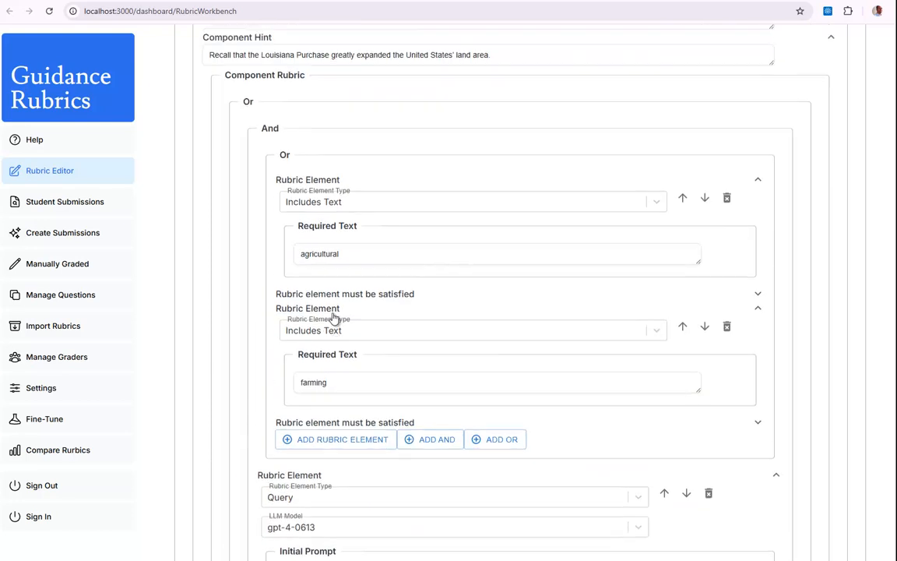
{"action": "scroll", "coordinate": [251, 153], "scroll_direction": "down", "scroll_amount": 1}
{"action": "scroll", "coordinate": [250, 153], "scroll_direction": "down", "scroll_amount": 4}
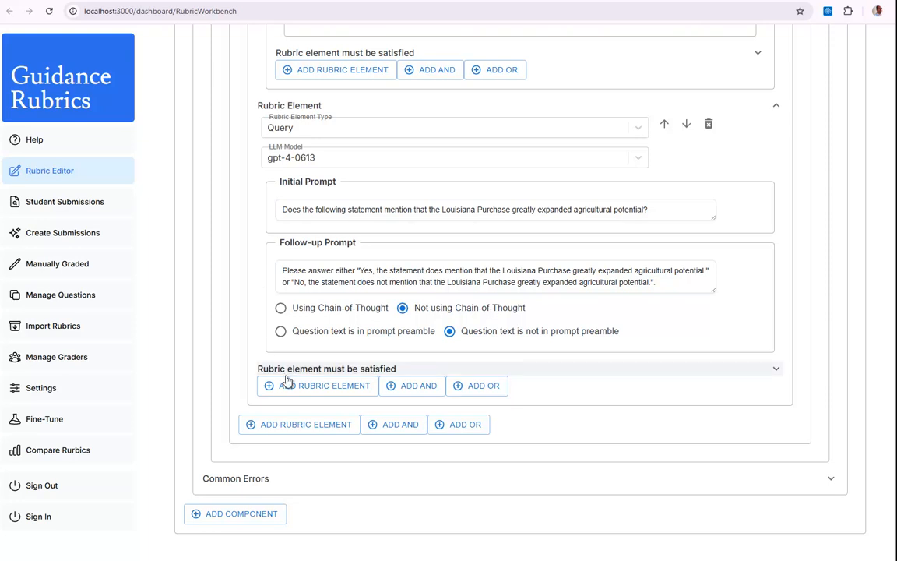
{"action": "left_click", "coordinate": [470, 388]}
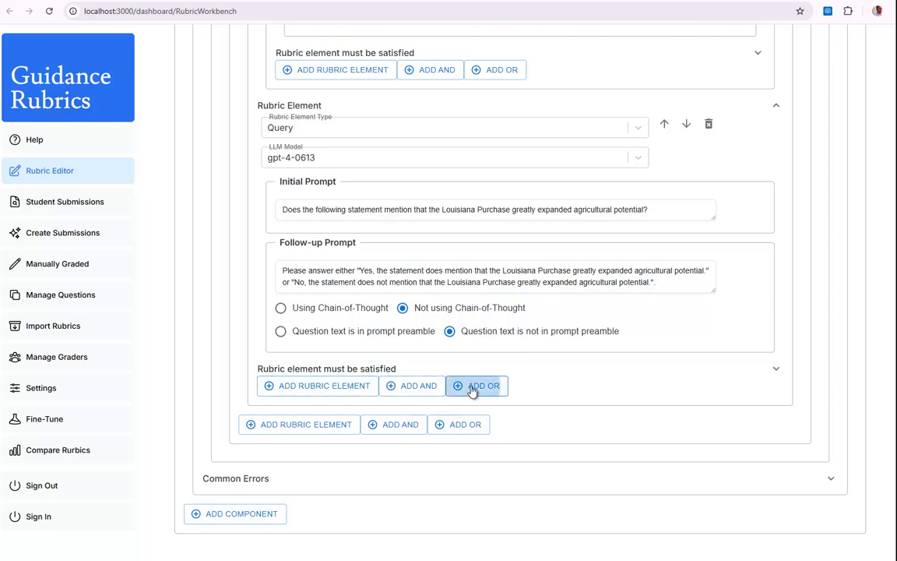
{"action": "scroll", "coordinate": [413, 372], "scroll_direction": "down", "scroll_amount": 1}
{"action": "scroll", "coordinate": [413, 372], "scroll_direction": "down", "scroll_amount": 1}
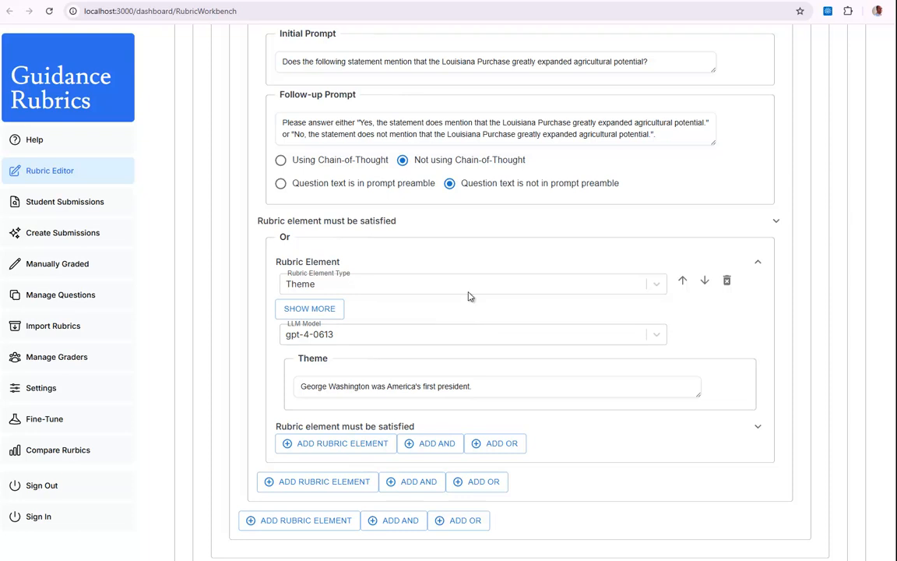
{"action": "left_click", "coordinate": [468, 290]}
{"action": "left_click", "coordinate": [315, 337]}
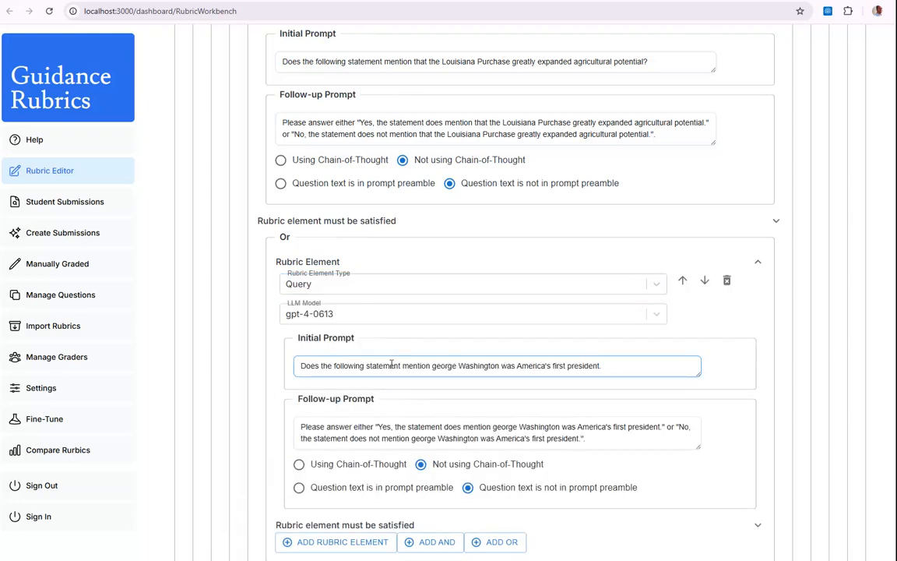
Copy "that the Louisiana Purchase helped spur economic growth" from the PowerPoint slide into the new Query's initial prompt, replacing the George Washington phrase and ending with a question mark.
{"action": "key", "text": "alt+Tab"}
{"action": "left_click", "coordinate": [434, 435]}
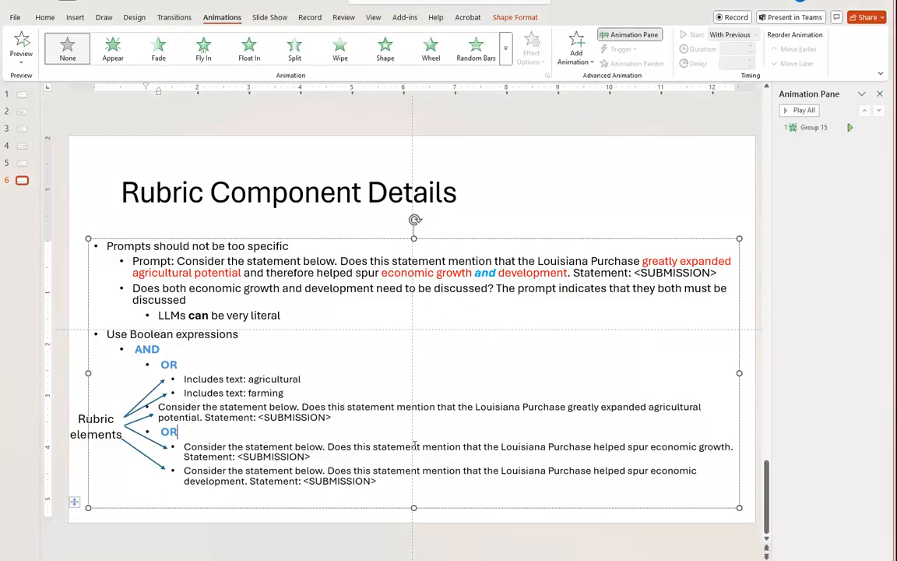
{"action": "left_click_drag", "start_coordinate": [463, 446], "coordinate": [736, 446]}
{"action": "key", "text": "ctrl+c"}
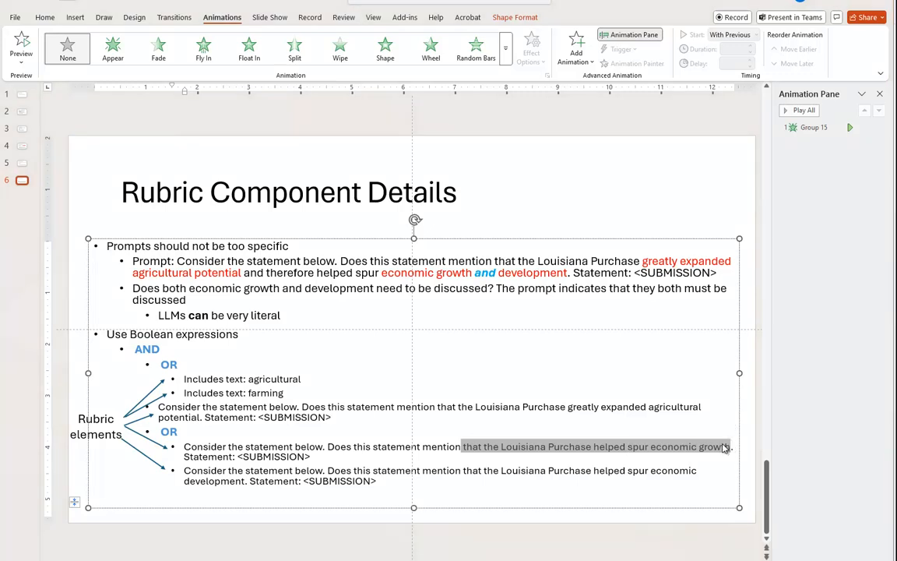
{"action": "key", "text": "alt+Tab"}
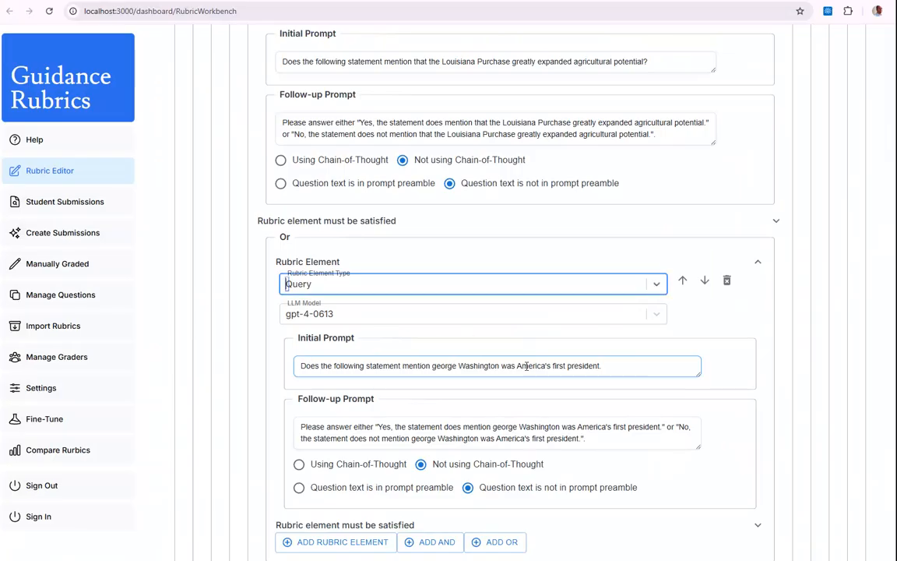
{"action": "double_click", "coordinate": [433, 365]}
{"action": "left_click_drag", "start_coordinate": [433, 365], "coordinate": [611, 364]}
{"action": "key", "text": "ctrl+v"}
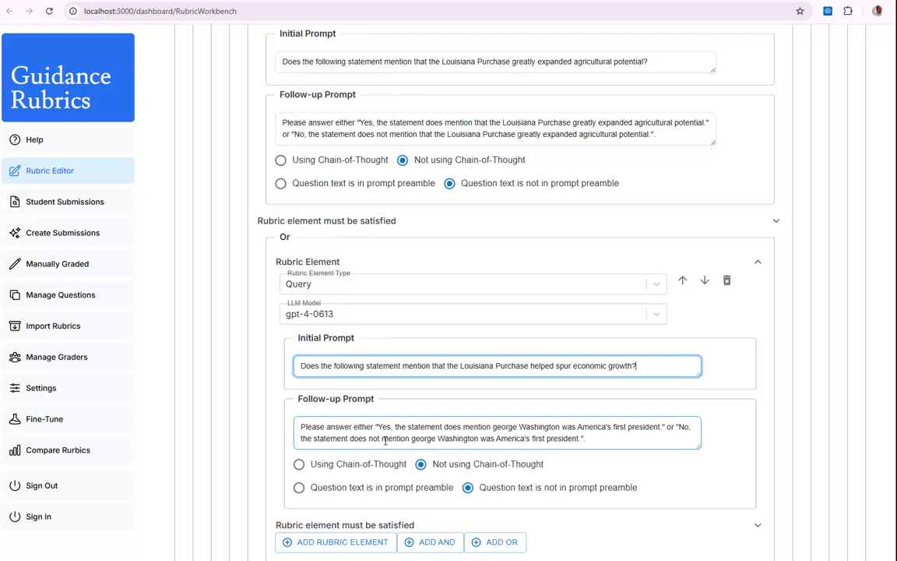
Replace both George Washington phrases in the new Query's follow-up prompt with "that the Louisiana Purchase helped spur economic growth".
{"action": "double_click", "coordinate": [493, 427]}
{"action": "left_click_drag", "start_coordinate": [493, 426], "coordinate": [662, 426]}
{"action": "key", "text": "ctrl+v"}
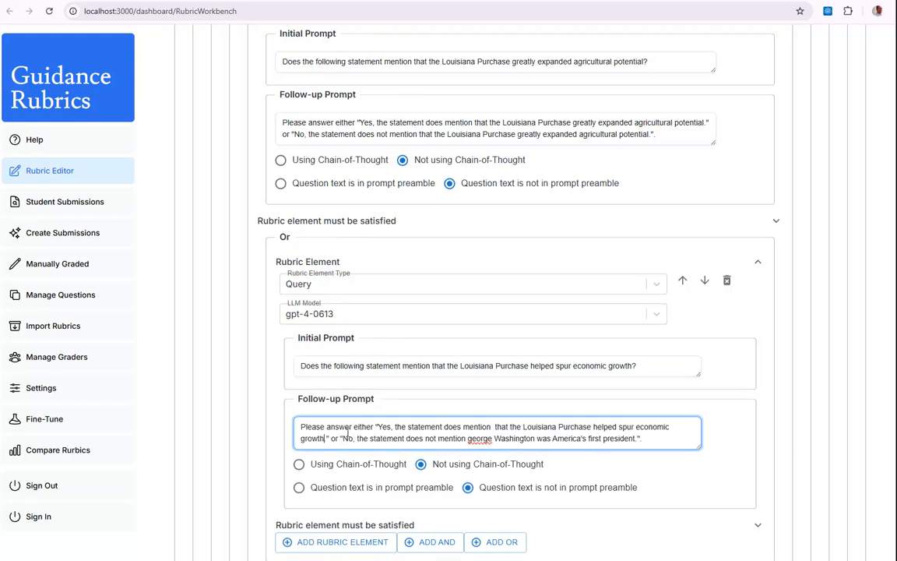
{"action": "left_click_drag", "start_coordinate": [468, 438], "coordinate": [626, 438]}
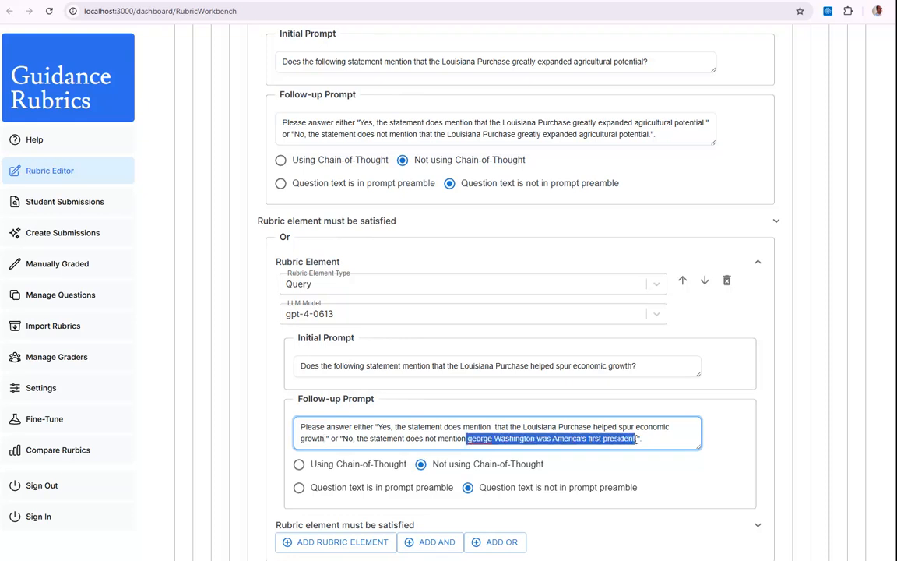
{"action": "key", "text": "BackSpace"}
{"action": "key", "text": "ctrl+v"}
{"action": "left_click", "coordinate": [468, 439]}
{"action": "key", "text": "Delete"}
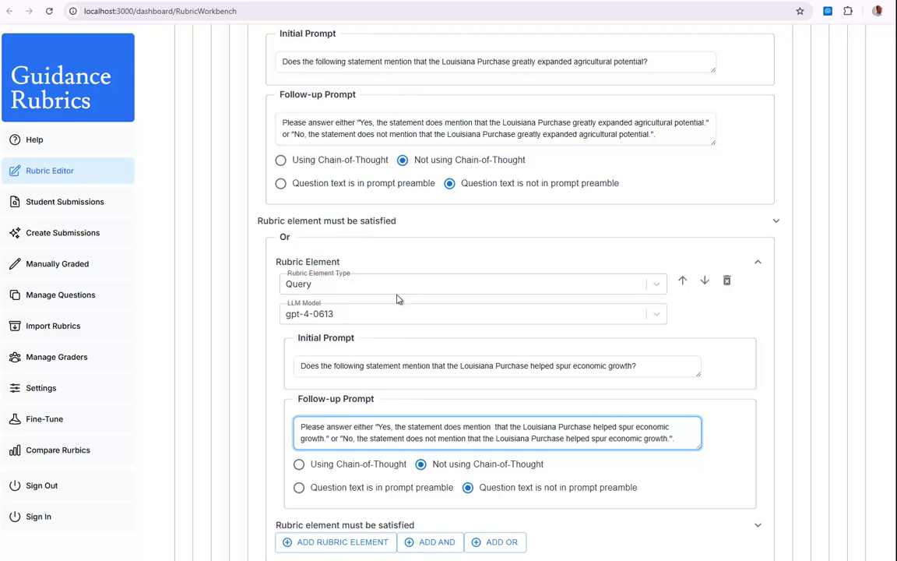
Add another rubric element to the second nested Or group and set its type to Query.
{"action": "scroll", "coordinate": [403, 295], "scroll_direction": "down", "scroll_amount": 2}
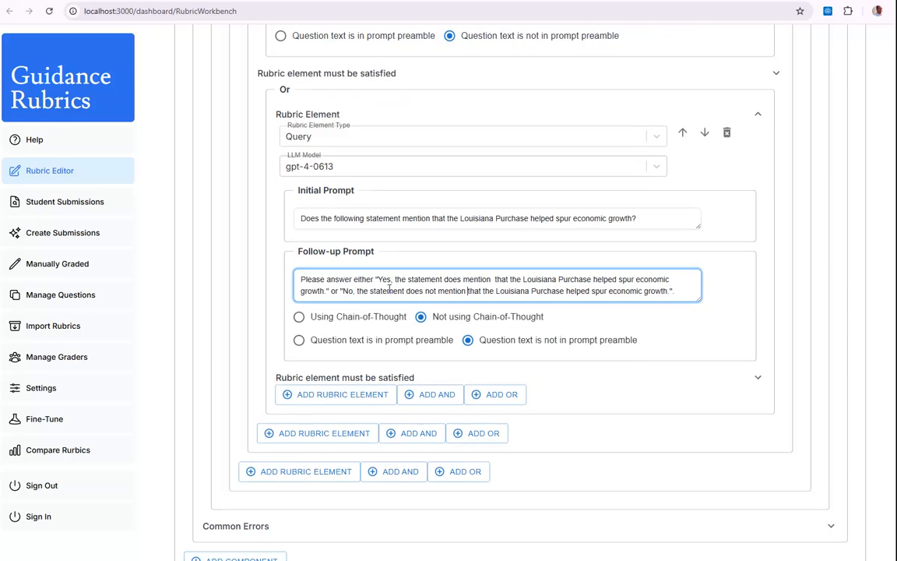
{"action": "left_click", "coordinate": [334, 395]}
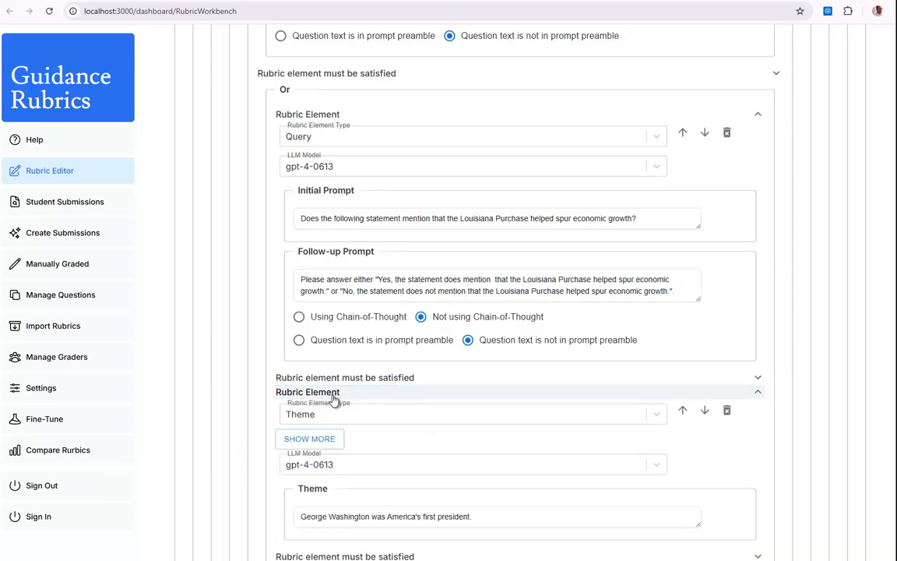
{"action": "left_click", "coordinate": [408, 421]}
{"action": "left_click", "coordinate": [299, 465]}
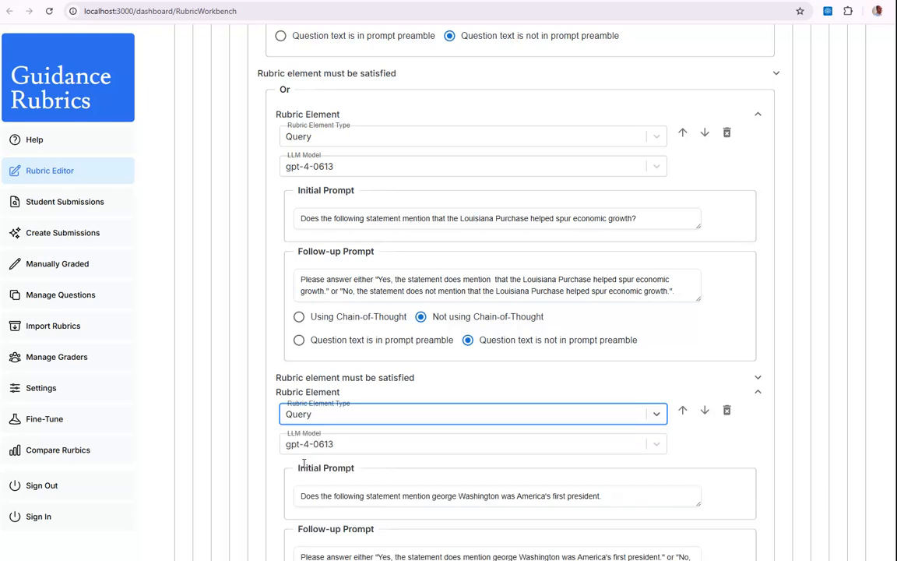
Copy "that the Louisiana Purchase helped spur economic development" from the PowerPoint slide into the new Query's initial prompt, replacing the George Washington phrase and ending with a question mark.
{"action": "key", "text": "alt+Tab"}
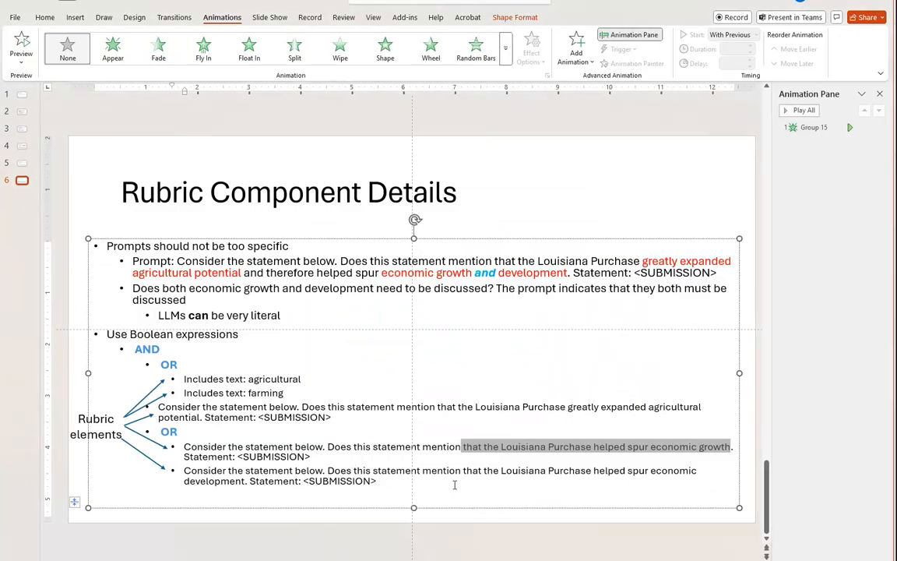
{"action": "left_click_drag", "start_coordinate": [464, 470], "coordinate": [246, 481]}
{"action": "key", "text": "ctrl+c"}
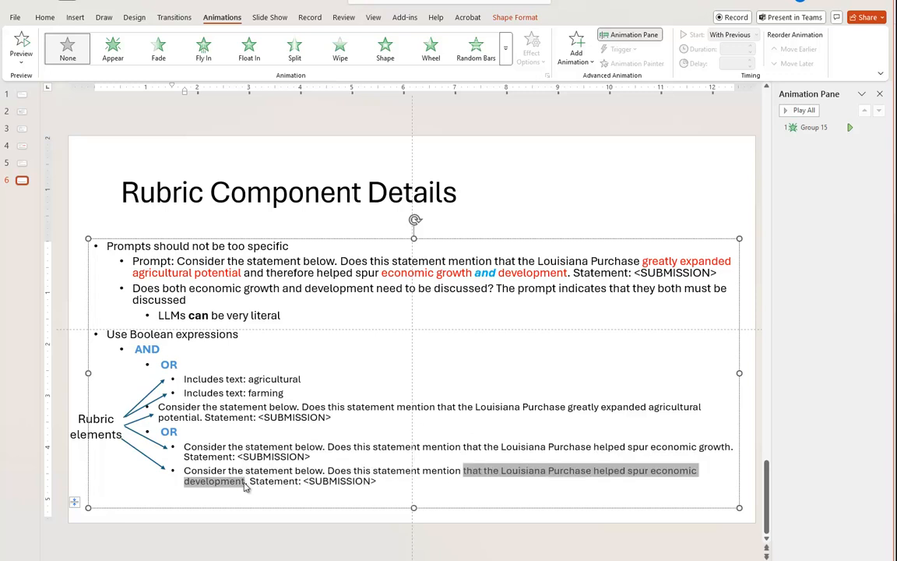
{"action": "key", "text": "alt+Tab"}
{"action": "scroll", "coordinate": [366, 393], "scroll_direction": "down", "scroll_amount": 2}
{"action": "left_click_drag", "start_coordinate": [433, 348], "coordinate": [607, 347]}
{"action": "key", "text": "ctrl+v"}
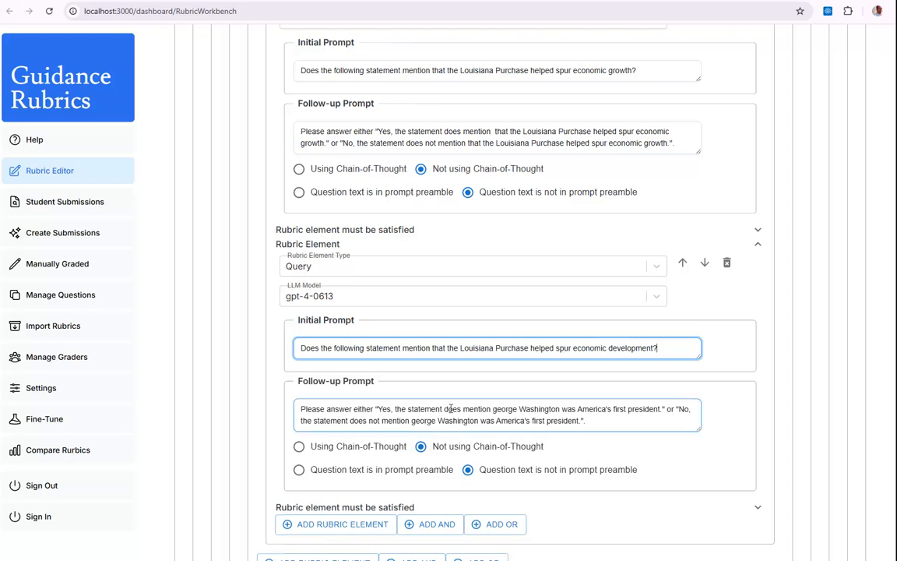
Replace both George Washington phrases in the last Query's follow-up prompt with "that the Louisiana Purchase helped spur economic development".
{"action": "left_click_drag", "start_coordinate": [492, 410], "coordinate": [663, 409]}
{"action": "key", "text": "BackSpace"}
{"action": "key", "text": "ctrl+v"}
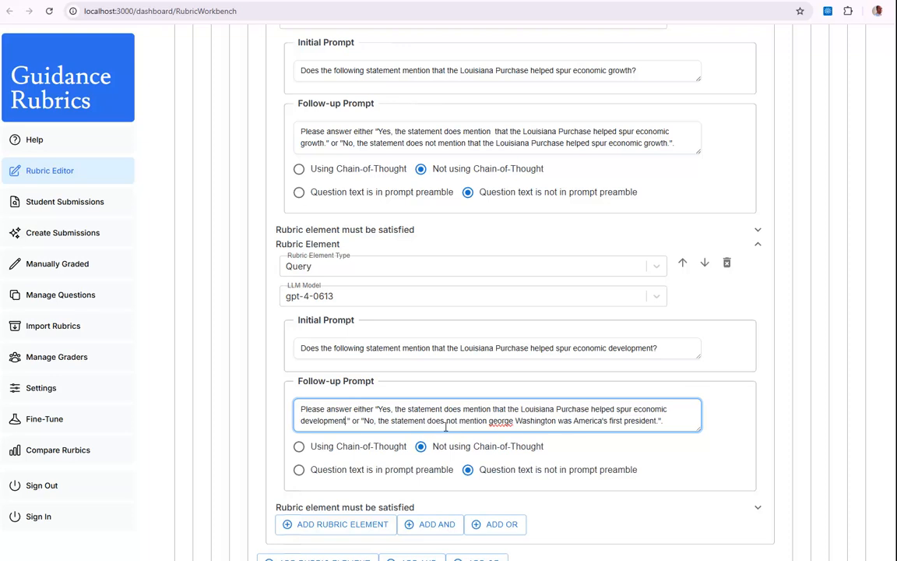
{"action": "left_click_drag", "start_coordinate": [490, 420], "coordinate": [659, 424]}
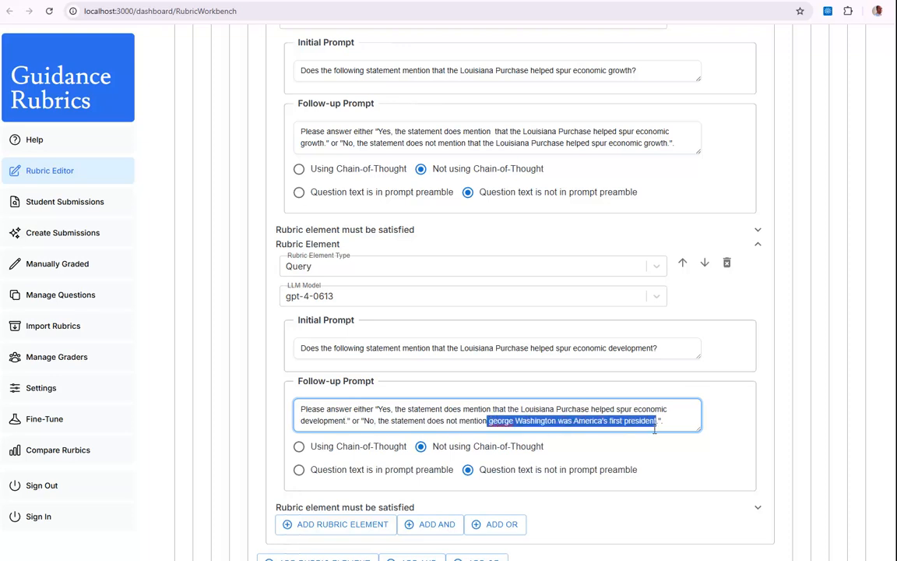
{"action": "key", "text": "ctrl+v"}
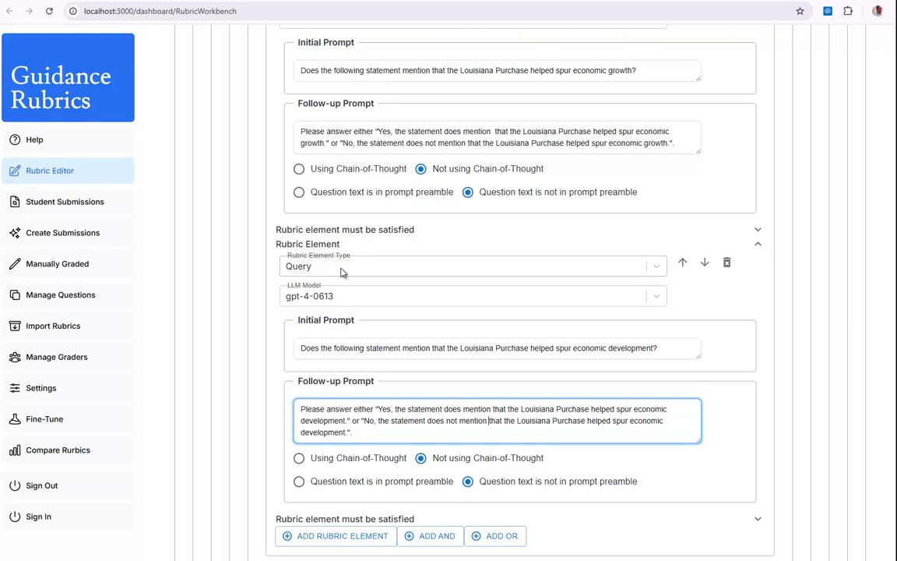
Look over the LLM models offered for the last Query and review the component's nested And/Or groups and their elements.
{"action": "left_click", "coordinate": [315, 296]}
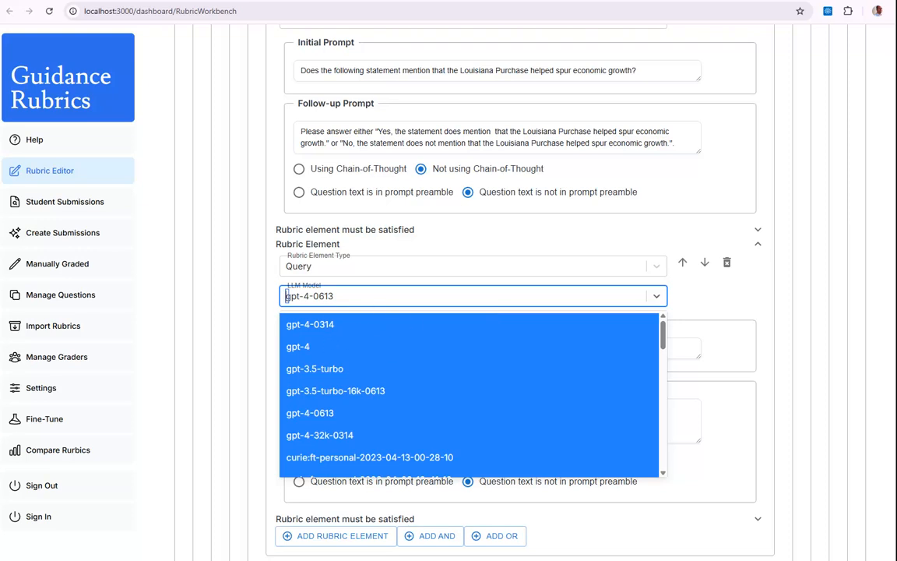
{"action": "left_click", "coordinate": [887, 314]}
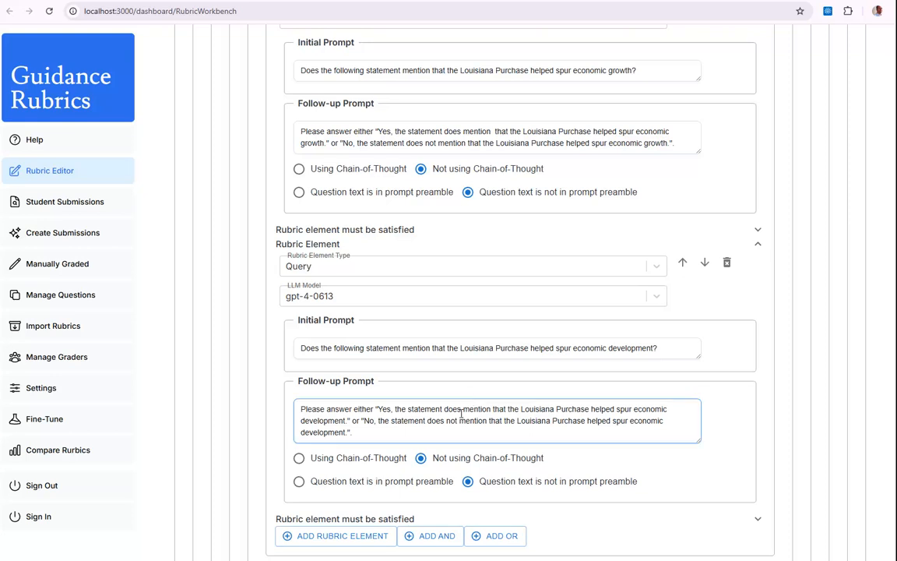
{"action": "scroll", "coordinate": [460, 414], "scroll_direction": "up", "scroll_amount": 12}
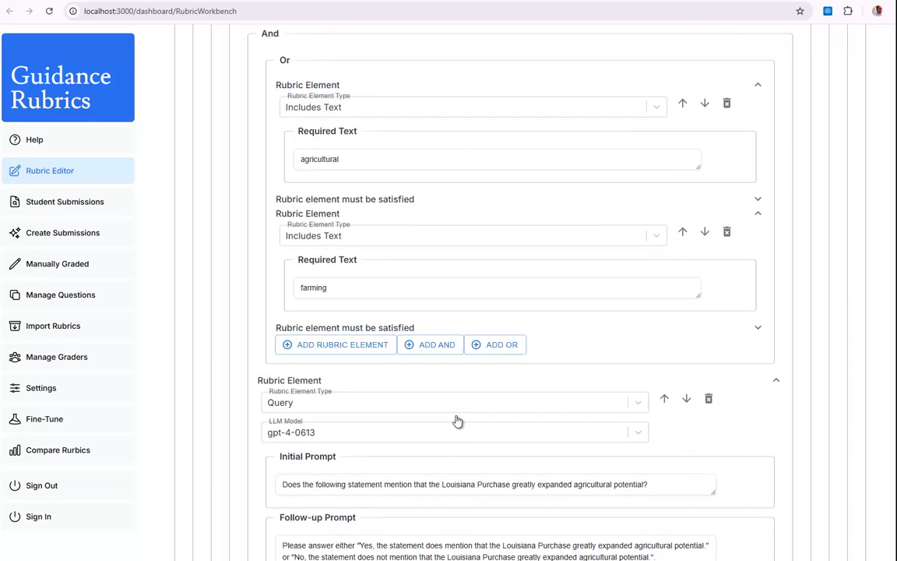
{"action": "scroll", "coordinate": [458, 422], "scroll_direction": "up", "scroll_amount": 2}
{"action": "scroll", "coordinate": [444, 414], "scroll_direction": "down", "scroll_amount": 4}
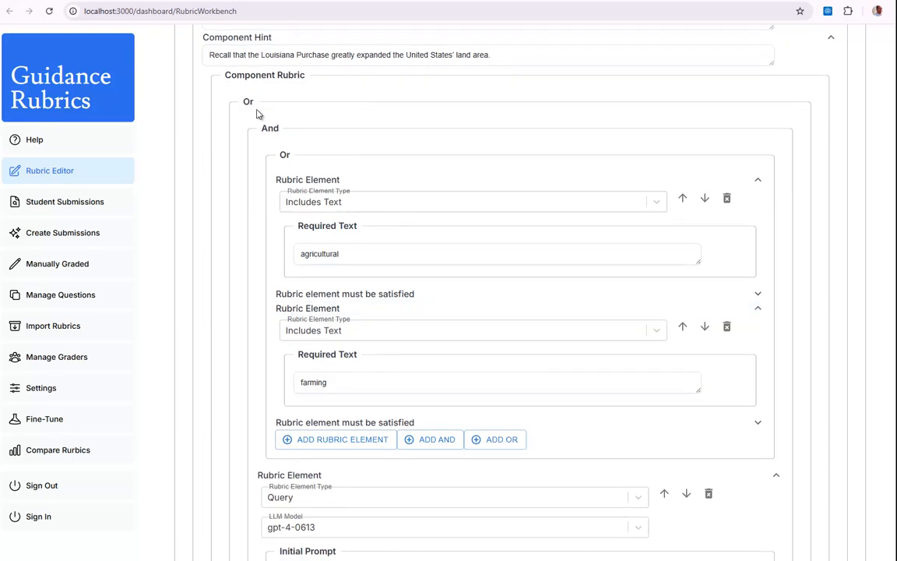
{"action": "left_click", "coordinate": [315, 385]}
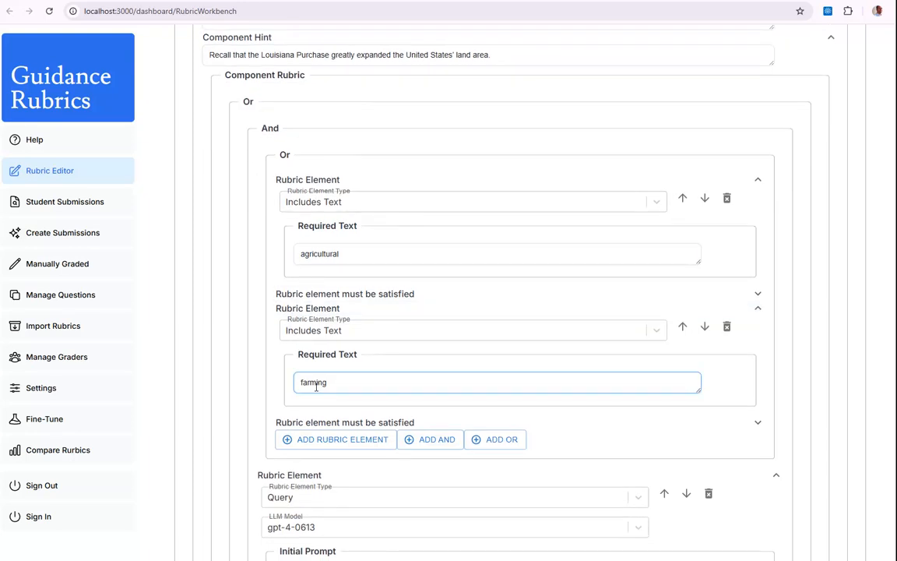
{"action": "scroll", "coordinate": [316, 387], "scroll_direction": "down", "scroll_amount": 2}
{"action": "scroll", "coordinate": [316, 387], "scroll_direction": "down", "scroll_amount": 2}
{"action": "scroll", "coordinate": [332, 265], "scroll_direction": "up", "scroll_amount": 4}
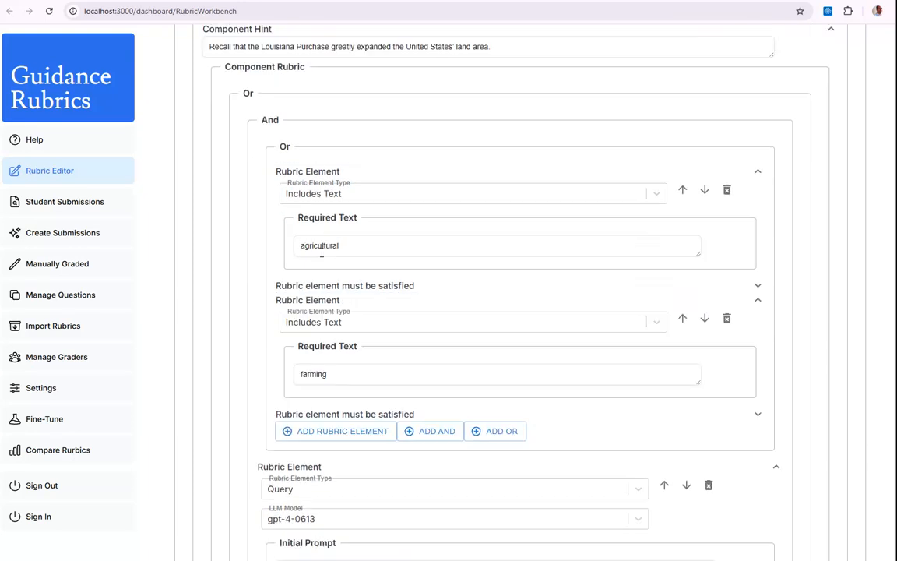
{"action": "scroll", "coordinate": [236, 255], "scroll_direction": "down", "scroll_amount": 5}
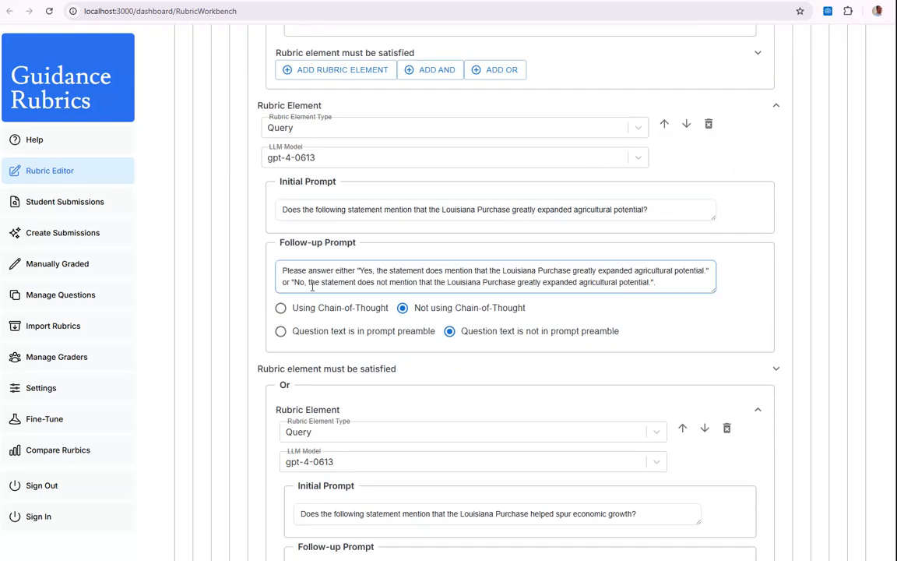
{"action": "scroll", "coordinate": [232, 265], "scroll_direction": "down", "scroll_amount": 4}
{"action": "scroll", "coordinate": [256, 320], "scroll_direction": "down", "scroll_amount": 3}
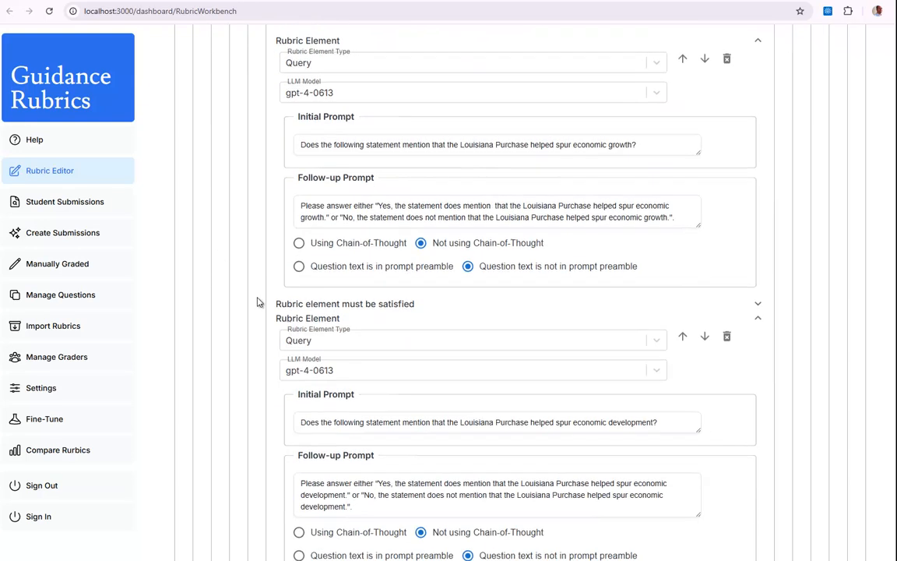
{"action": "scroll", "coordinate": [427, 353], "scroll_direction": "down", "scroll_amount": 3}
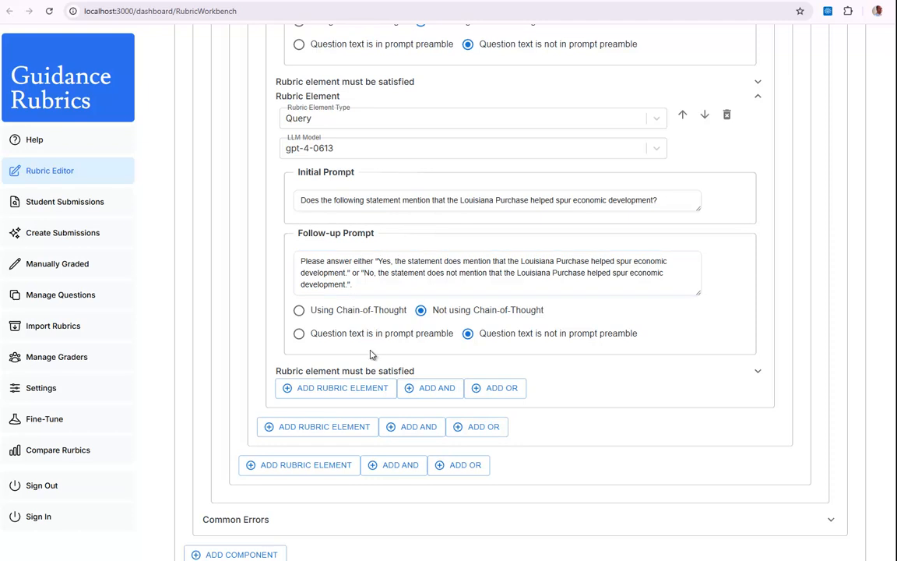
{"action": "scroll", "coordinate": [371, 354], "scroll_direction": "down", "scroll_amount": 1}
Save the Louisiana Purchase land area component as a new version, version 0.
{"action": "scroll", "coordinate": [371, 358], "scroll_direction": "up", "scroll_amount": 6}
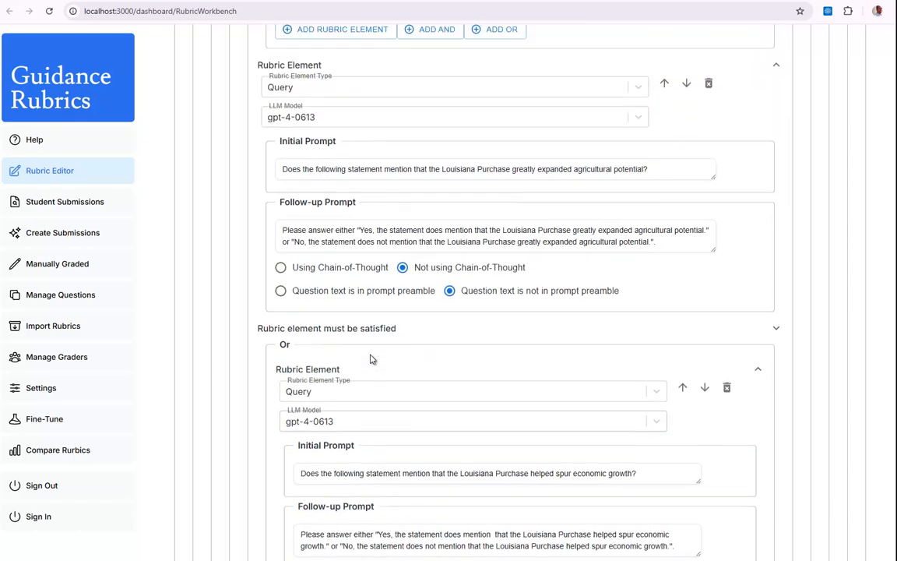
{"action": "scroll", "coordinate": [371, 358], "scroll_direction": "up", "scroll_amount": 10}
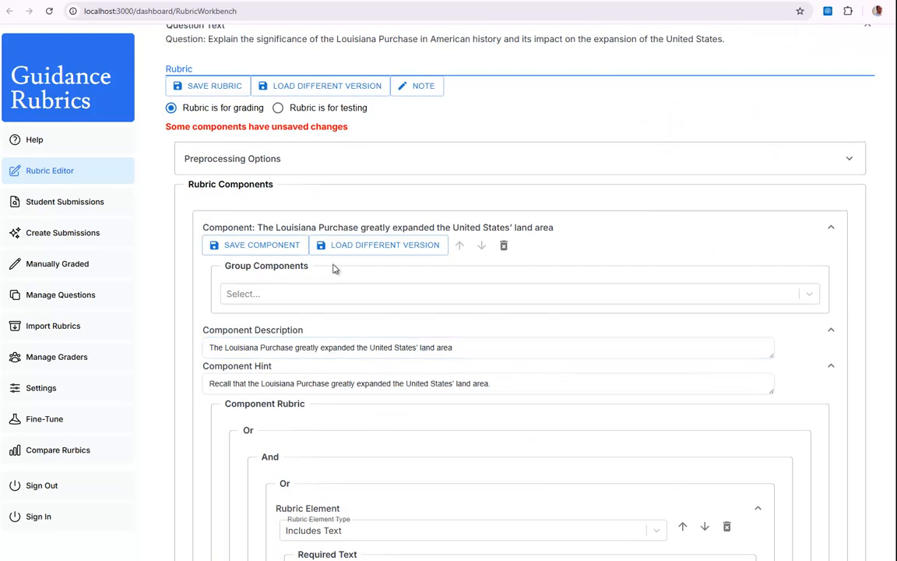
{"action": "left_click", "coordinate": [259, 251]}
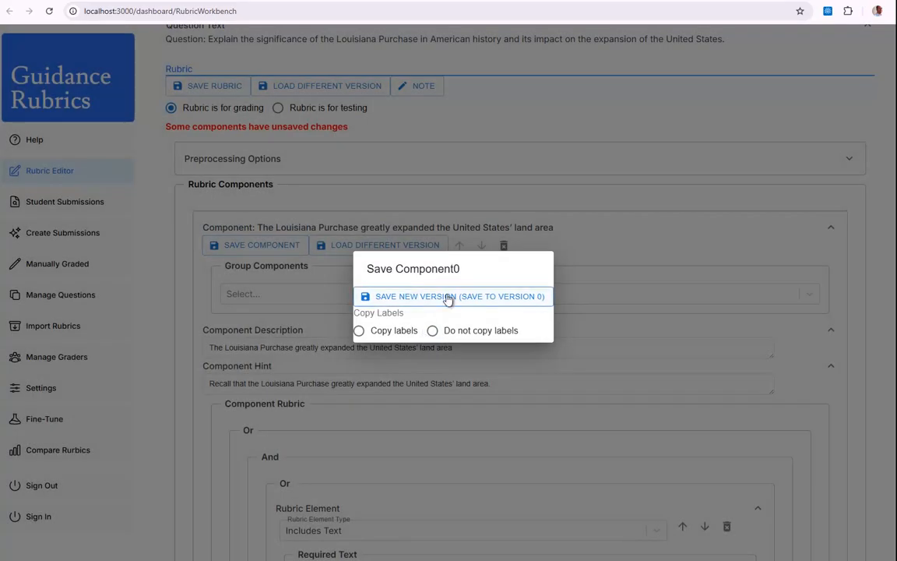
{"action": "left_click", "coordinate": [448, 297]}
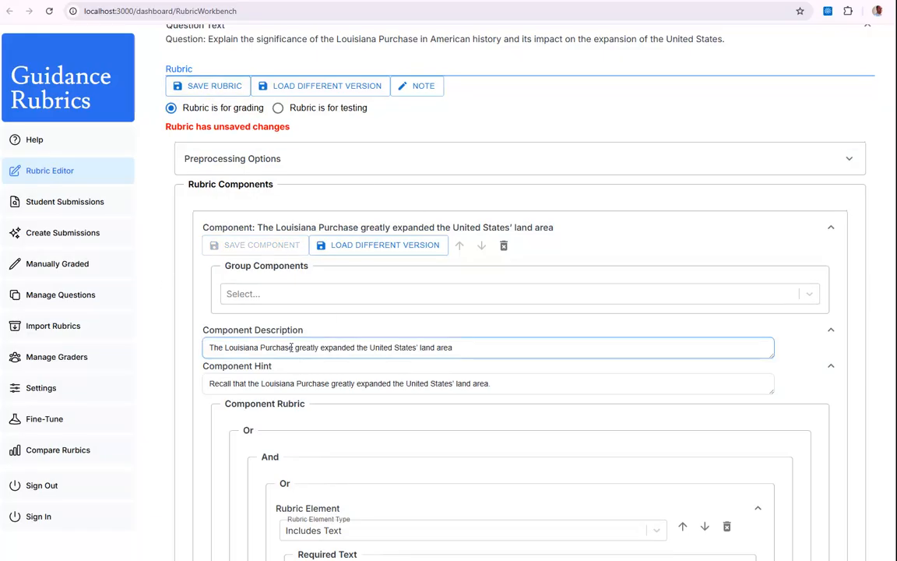
Copy "Louisiana Purchase provided more space for farming, settlement, and natural resource exploration" from the Rubric Components slide in PowerPoint and return to the rubric editor.
{"action": "scroll", "coordinate": [288, 346], "scroll_direction": "down", "scroll_amount": 6}
{"action": "scroll", "coordinate": [289, 342], "scroll_direction": "down", "scroll_amount": 10}
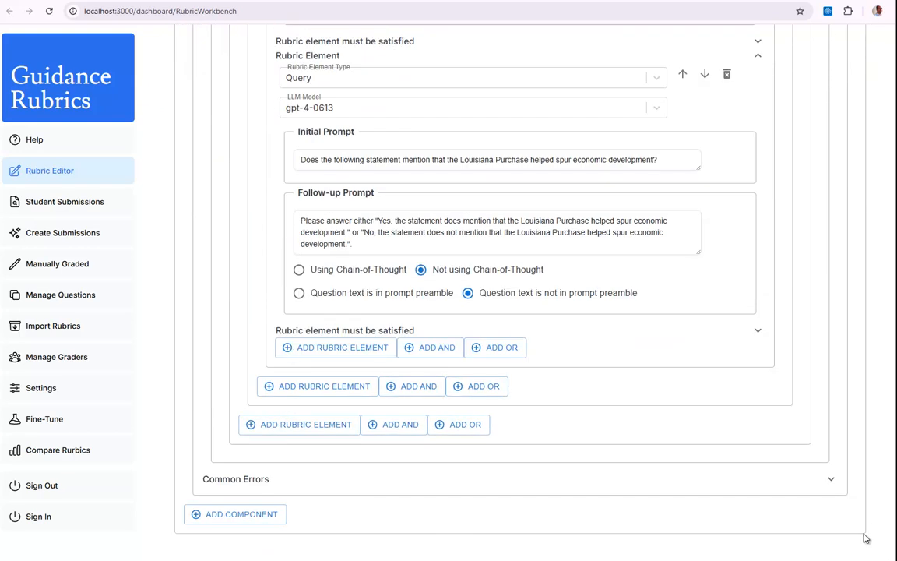
{"action": "key", "text": "alt+Tab"}
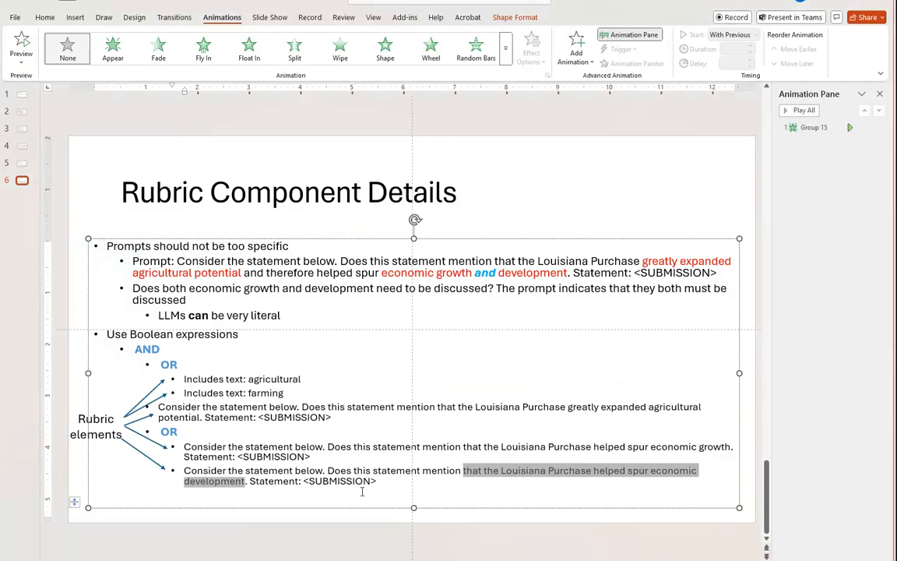
{"action": "scroll", "coordinate": [226, 379], "scroll_direction": "up", "scroll_amount": 3}
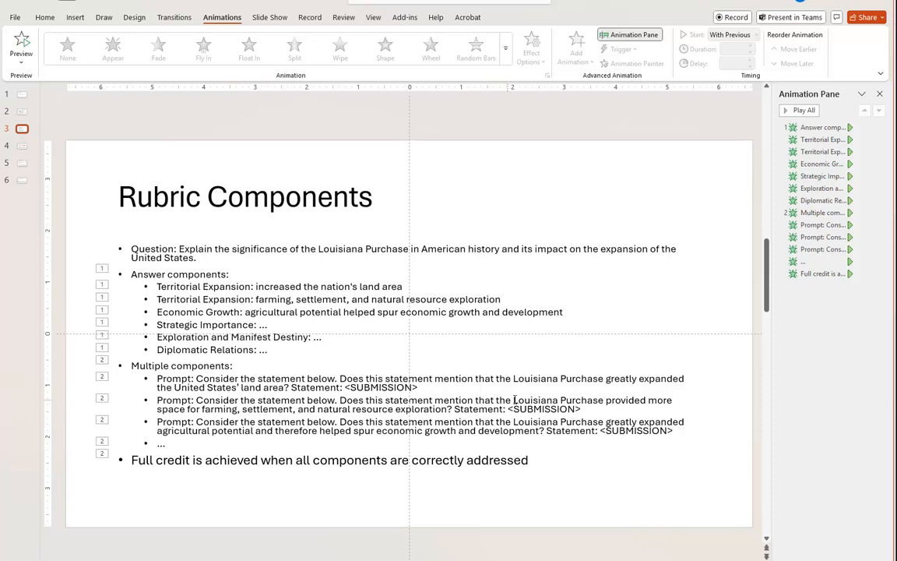
{"action": "left_click_drag", "start_coordinate": [514, 399], "coordinate": [415, 409]}
{"action": "key", "text": "ctrl+c"}
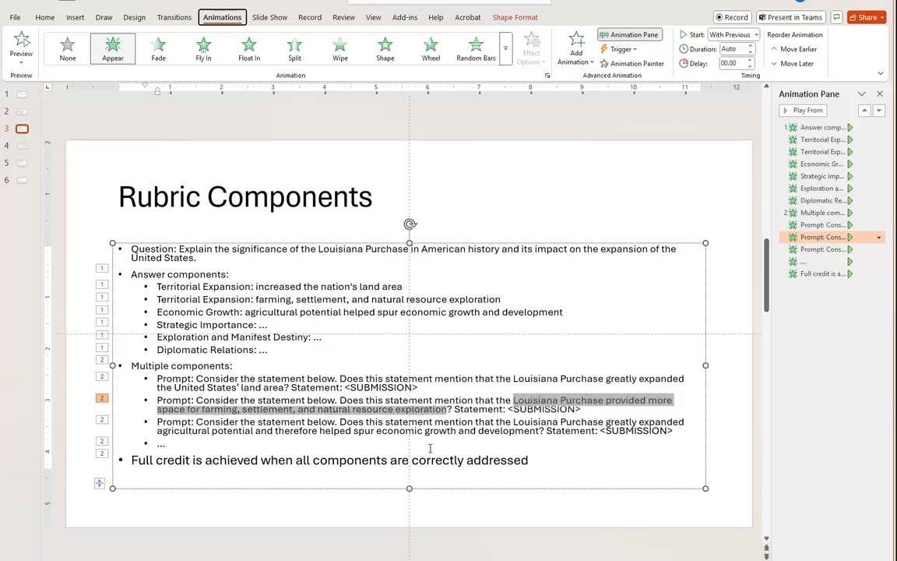
{"action": "key", "text": "alt+Tab"}
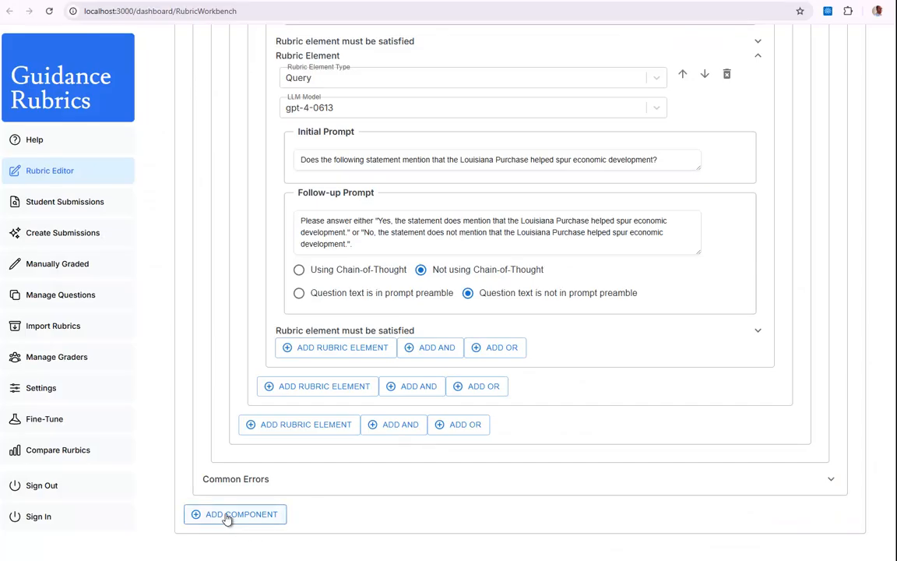
Add a second component to the rubric and expand its details.
{"action": "left_click", "coordinate": [226, 516]}
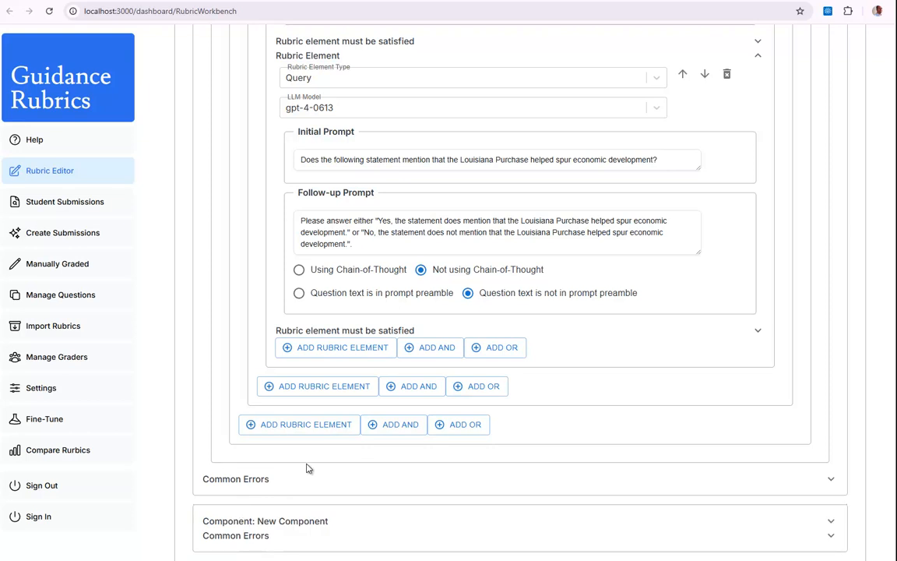
{"action": "scroll", "coordinate": [335, 456], "scroll_direction": "down", "scroll_amount": 1}
{"action": "left_click", "coordinate": [329, 471]}
{"action": "scroll", "coordinate": [349, 466], "scroll_direction": "down", "scroll_amount": 4}
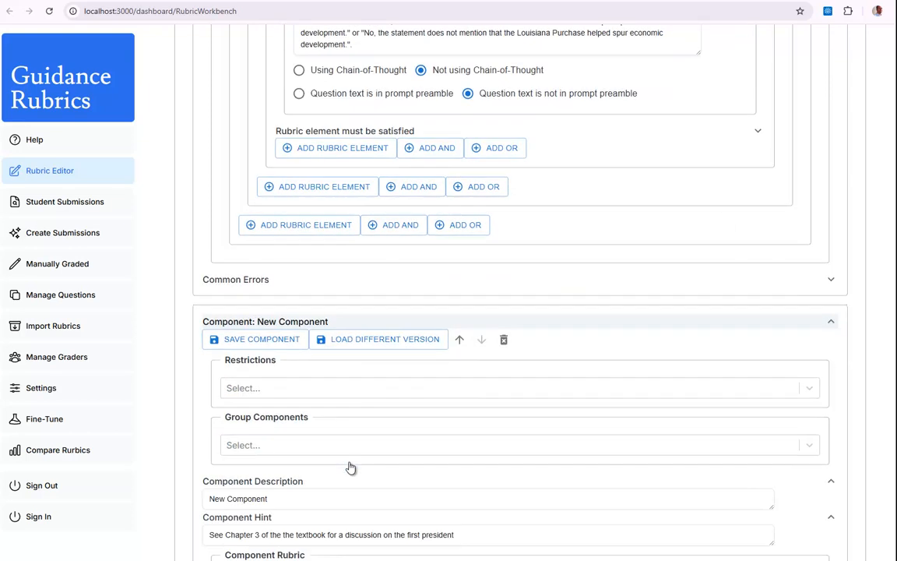
Set the new component's description to "Louisiana Purchase provided more space for farming, settlement, and natural resource exploration".
{"action": "left_click", "coordinate": [294, 426]}
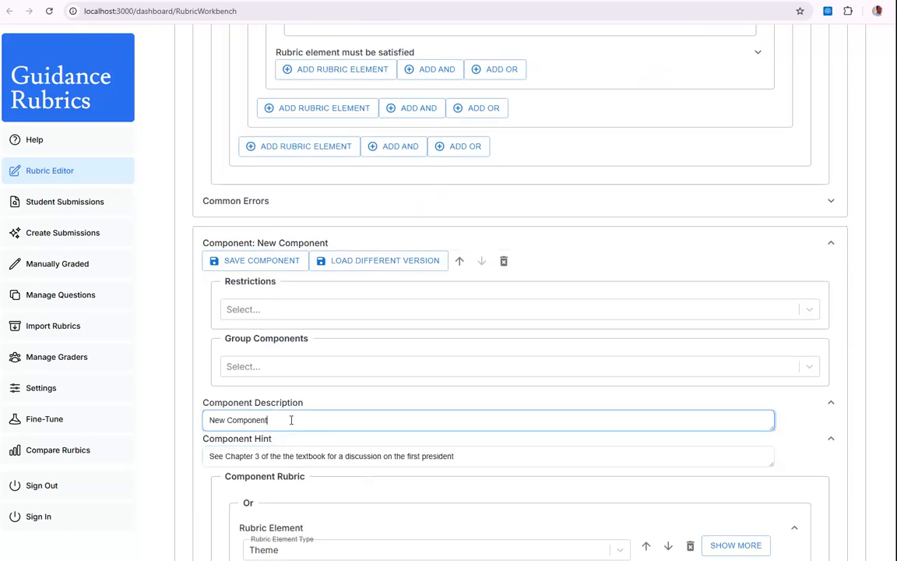
{"action": "left_click_drag", "start_coordinate": [291, 420], "coordinate": [190, 424]}
{"action": "key", "text": "ctrl+v"}
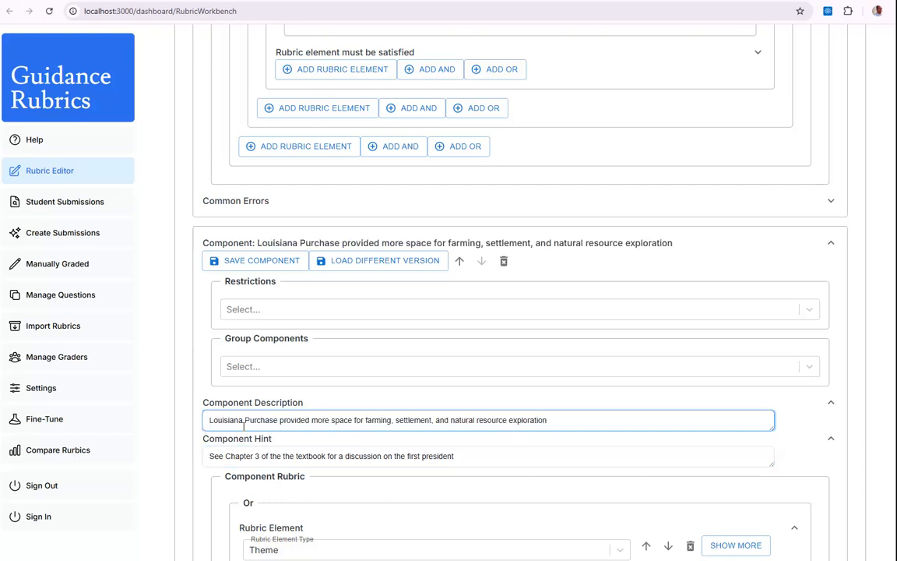
Add a third component to the rubric and switch to the Rubric Components slide in PowerPoint.
{"action": "scroll", "coordinate": [462, 455], "scroll_direction": "down", "scroll_amount": 4}
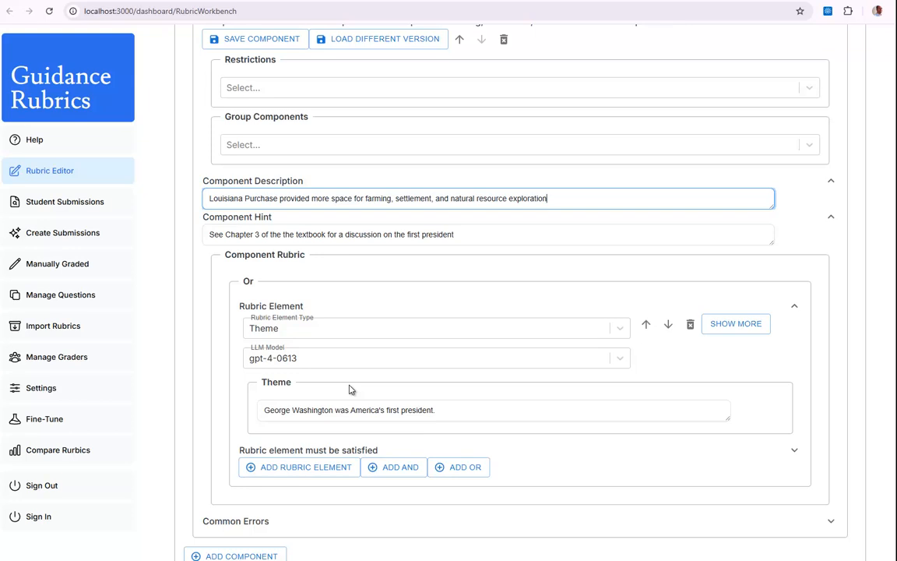
{"action": "scroll", "coordinate": [392, 396], "scroll_direction": "down", "scroll_amount": 1}
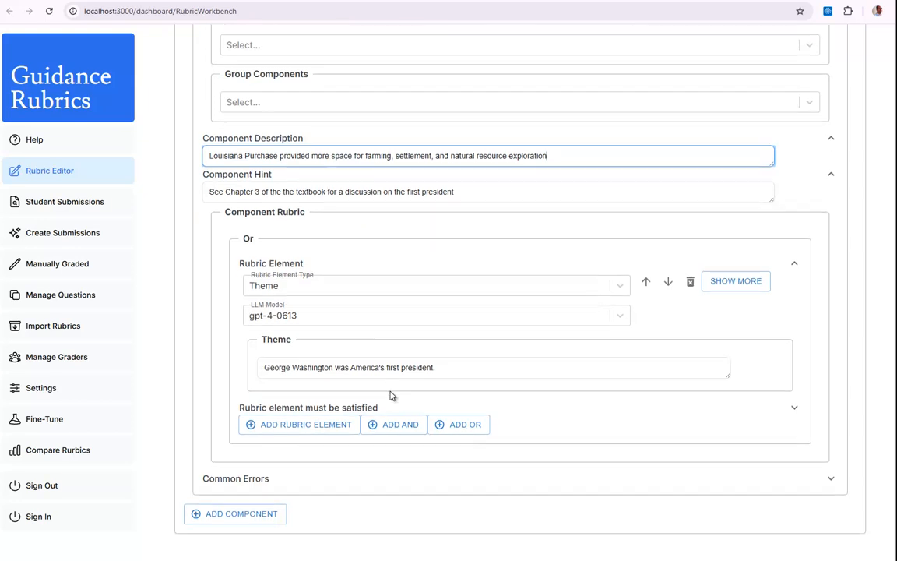
{"action": "left_click", "coordinate": [235, 516]}
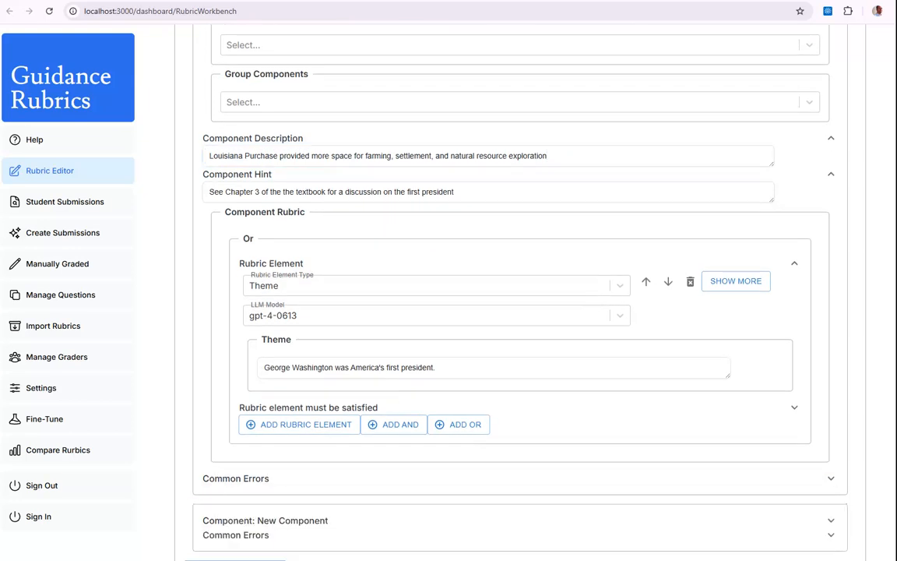
{"action": "key", "text": "alt+Tab"}
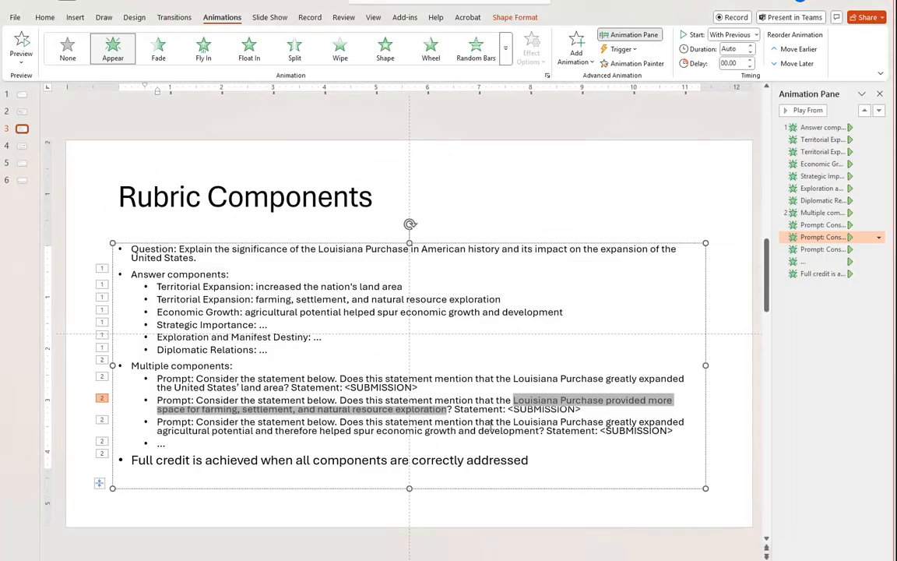
{"action": "left_click_drag", "start_coordinate": [513, 422], "coordinate": [389, 422]}
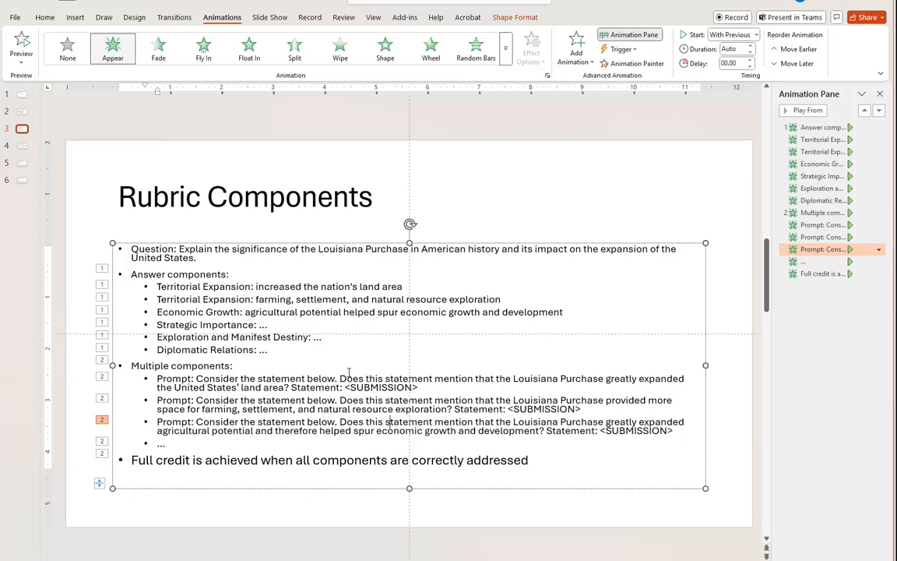
{"action": "left_click", "coordinate": [519, 378]}
{"action": "key", "text": "ctrl+z"}
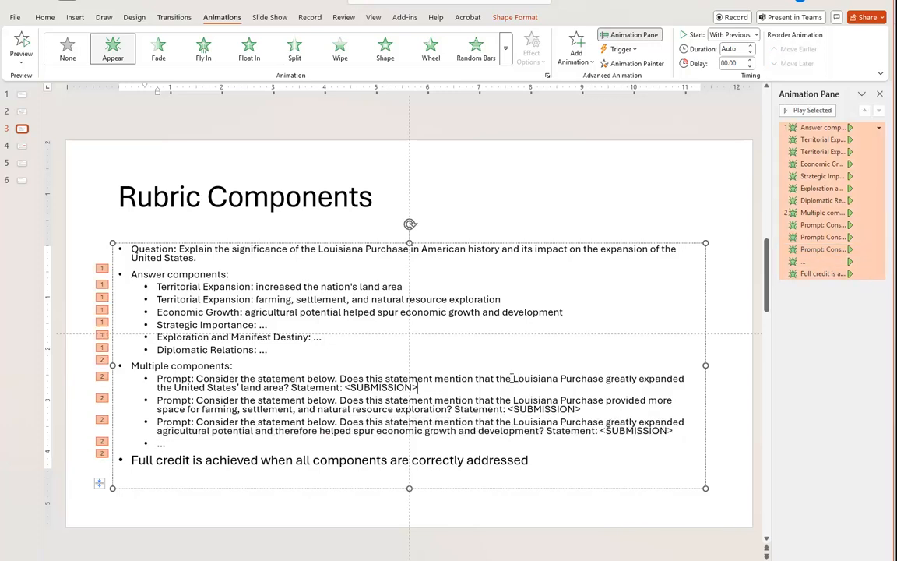
Copy "Louisiana Purchase greatly expanded the United States’ land area" from the first prompt on the Rubric Components slide and return to the rubric editor.
{"action": "left_click_drag", "start_coordinate": [514, 378], "coordinate": [288, 388]}
{"action": "key", "text": "ctrl+c"}
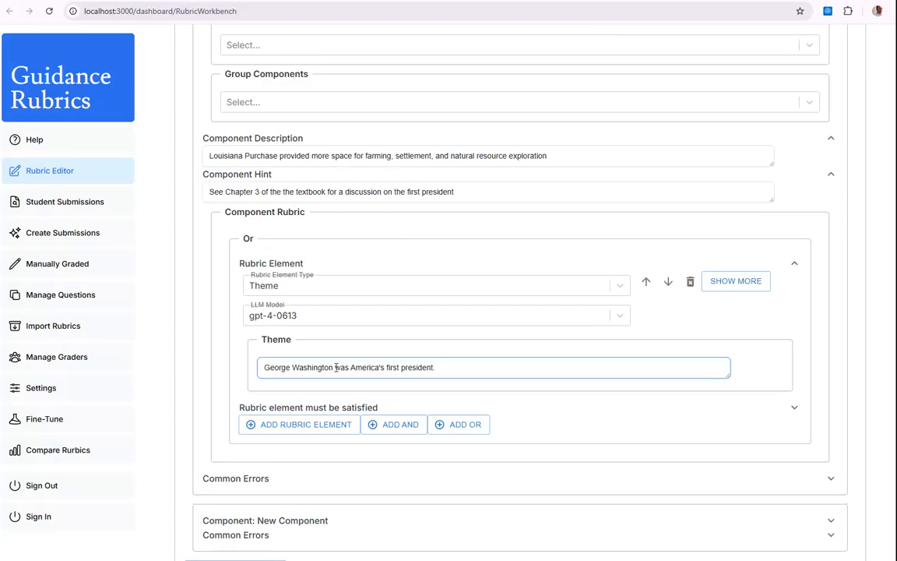
{"action": "left_click", "coordinate": [283, 453]}
{"action": "scroll", "coordinate": [283, 455], "scroll_direction": "down", "scroll_amount": 1}
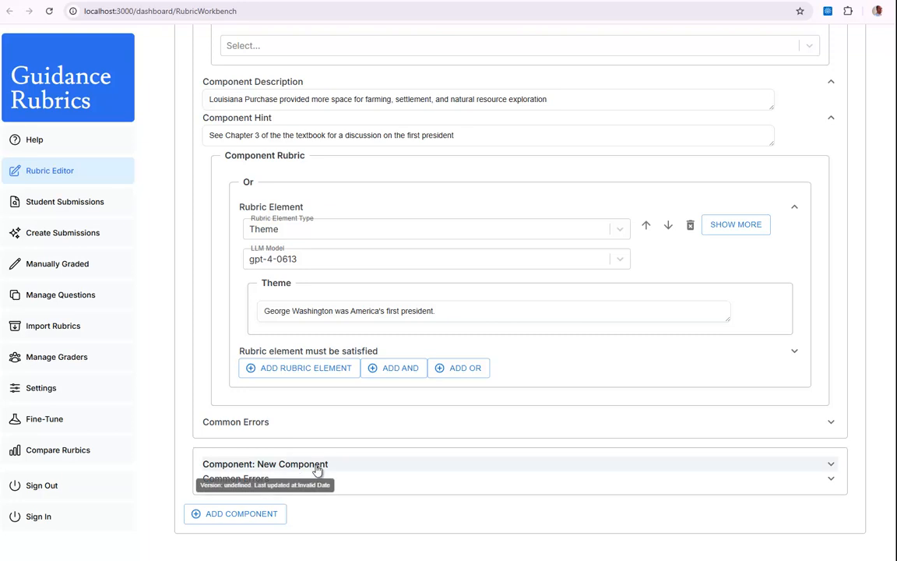
Expand the third component and set its description to "Louisiana Purchase greatly expanded the United States’ land area".
{"action": "left_click", "coordinate": [318, 464]}
{"action": "scroll", "coordinate": [311, 467], "scroll_direction": "down", "scroll_amount": 4}
{"action": "left_click", "coordinate": [306, 344]}
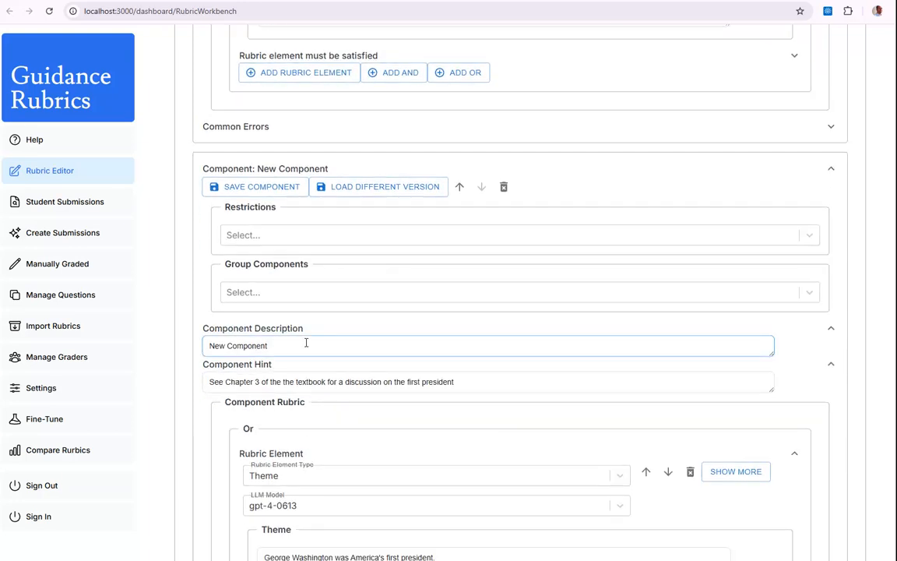
{"action": "left_click_drag", "start_coordinate": [303, 346], "coordinate": [202, 345]}
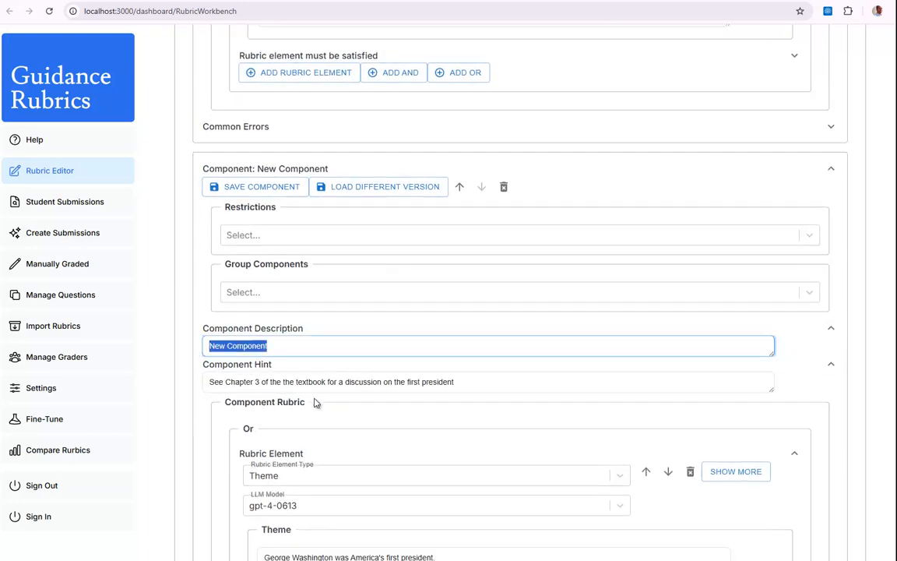
{"action": "key", "text": "ctrl+v"}
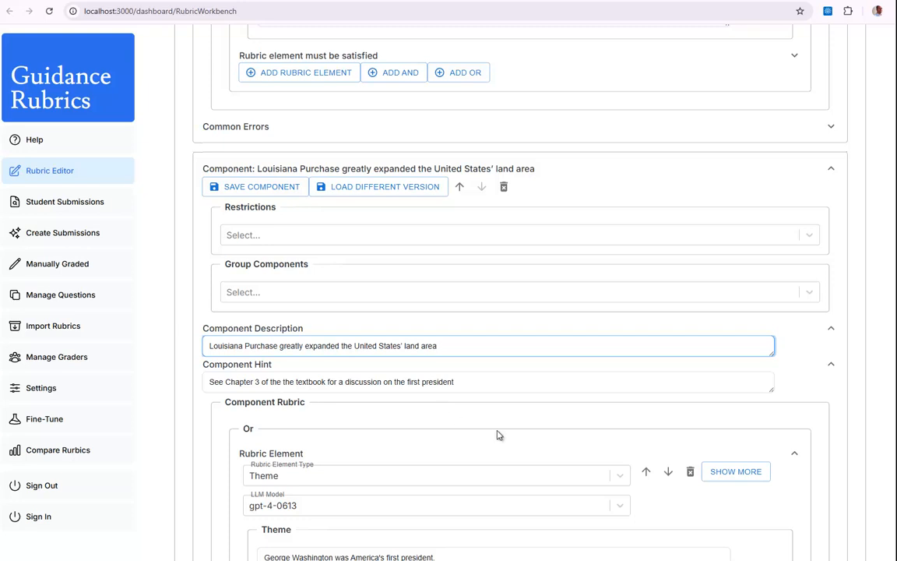
Save the third component, and save the second component about farming, settlement, and natural resource exploration.
{"action": "scroll", "coordinate": [500, 356], "scroll_direction": "up", "scroll_amount": 6}
{"action": "scroll", "coordinate": [487, 351], "scroll_direction": "down", "scroll_amount": 5}
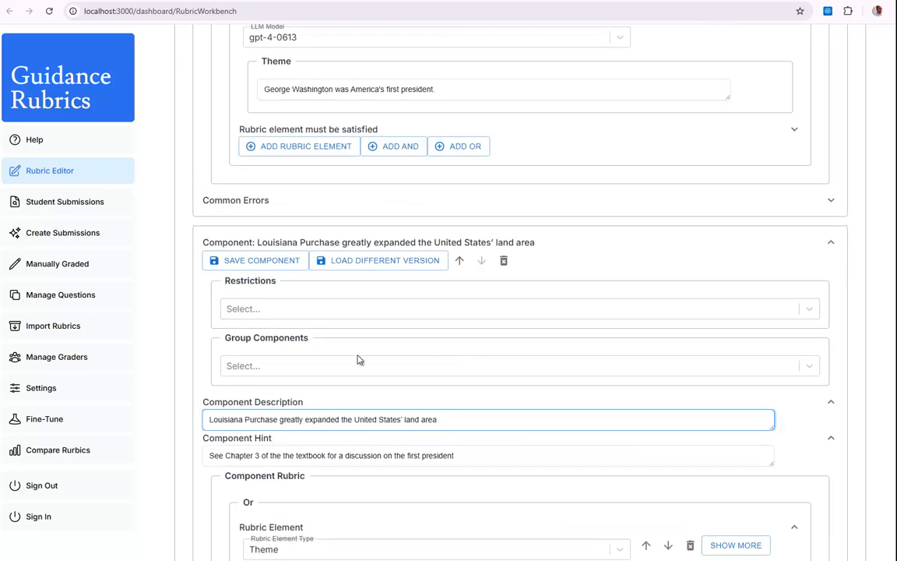
{"action": "left_click", "coordinate": [263, 263]}
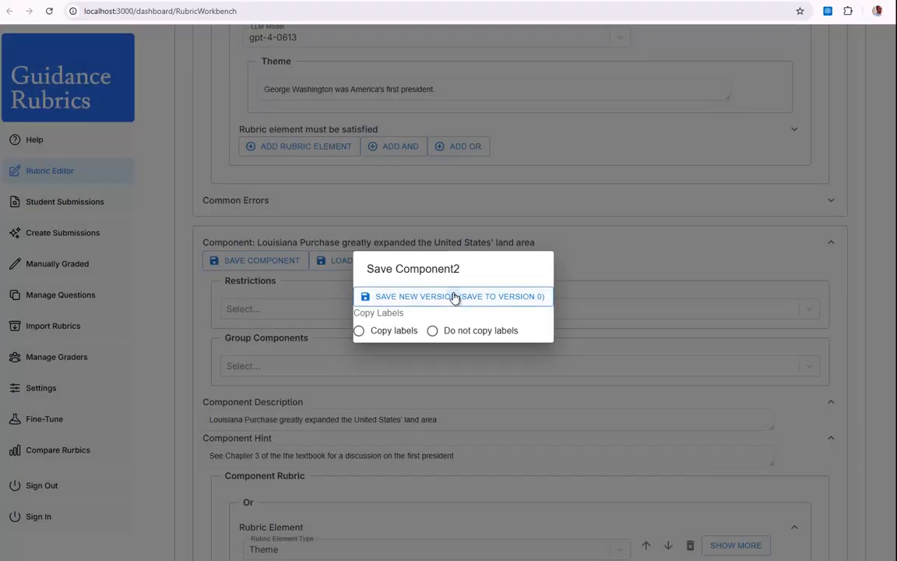
{"action": "left_click", "coordinate": [455, 297]}
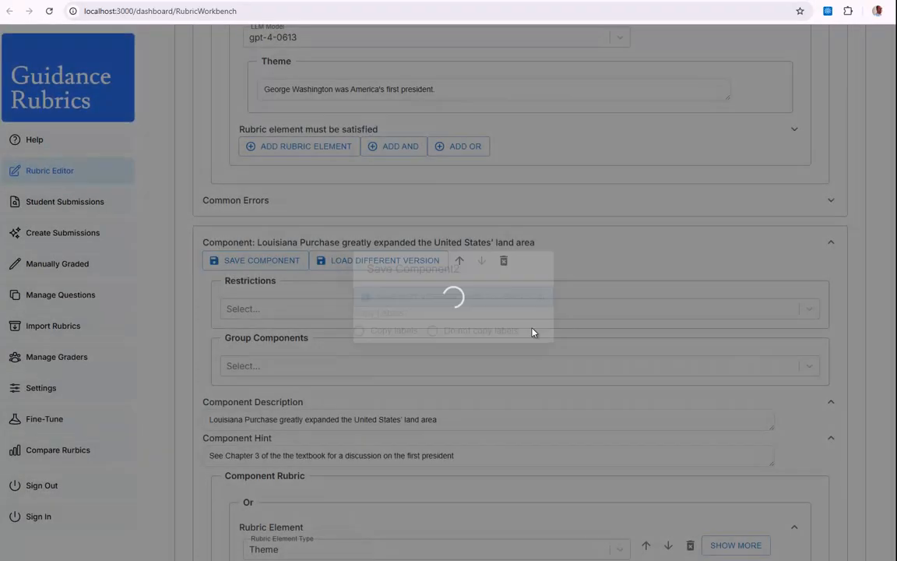
{"action": "left_click", "coordinate": [260, 237]}
{"action": "left_click", "coordinate": [449, 297]}
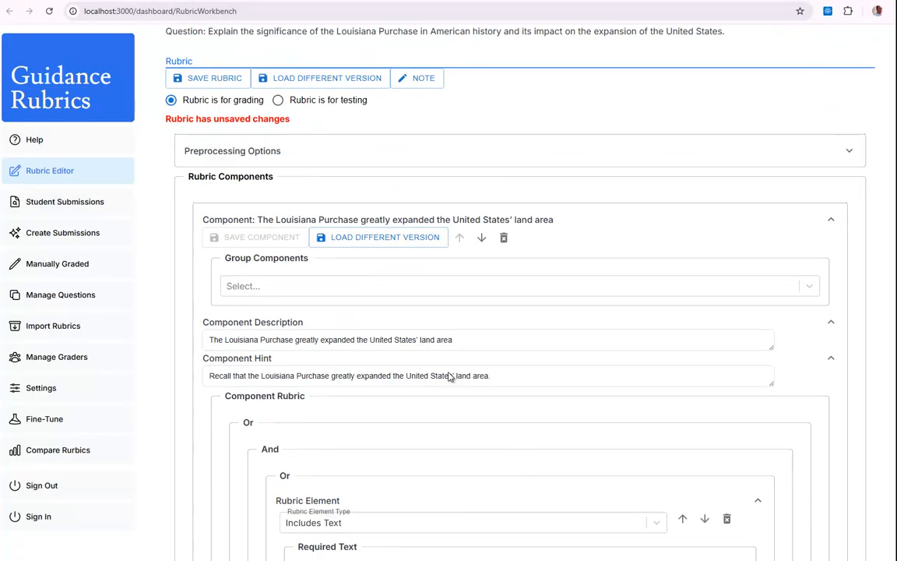
Look over the added components and save the whole Louisiana Purchase rubric for grading.
{"action": "scroll", "coordinate": [457, 409], "scroll_direction": "down", "scroll_amount": 8}
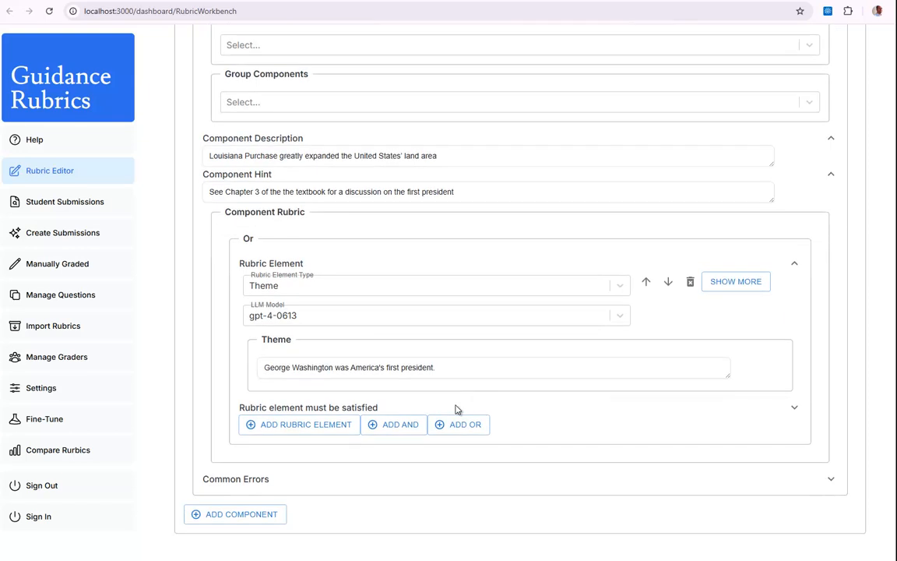
{"action": "left_click", "coordinate": [366, 367]}
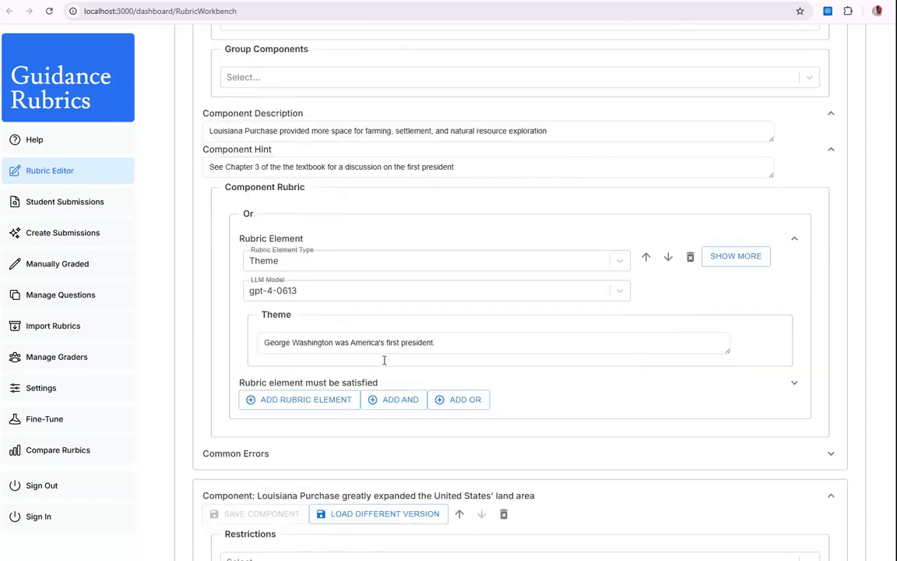
{"action": "scroll", "coordinate": [382, 339], "scroll_direction": "up", "scroll_amount": 20}
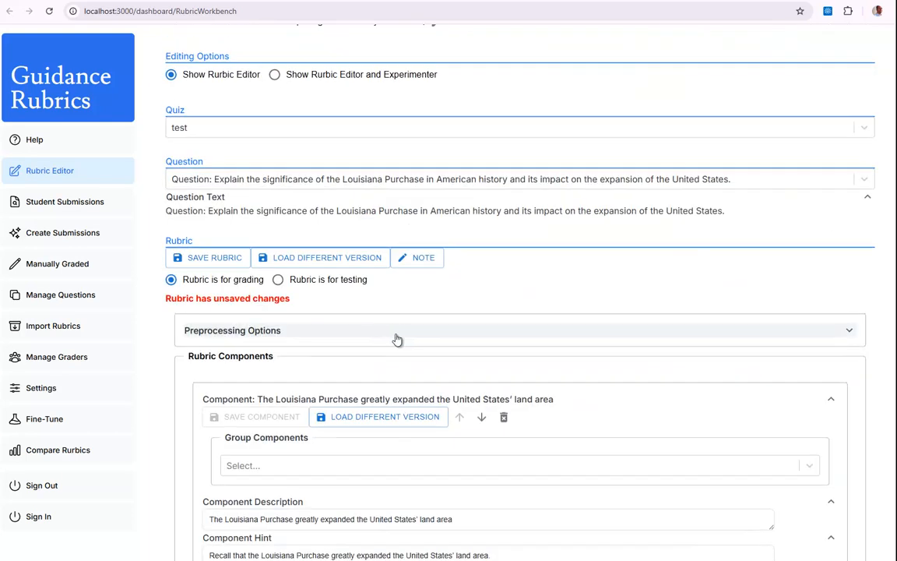
{"action": "left_click", "coordinate": [179, 257]}
{"action": "left_click", "coordinate": [476, 304]}
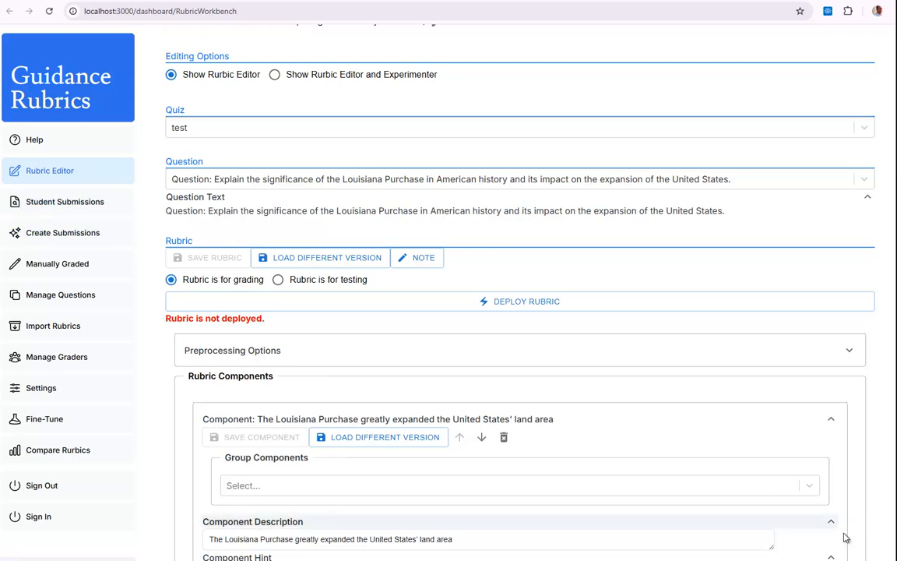
{"action": "scroll", "coordinate": [532, 431], "scroll_direction": "down", "scroll_amount": 5}
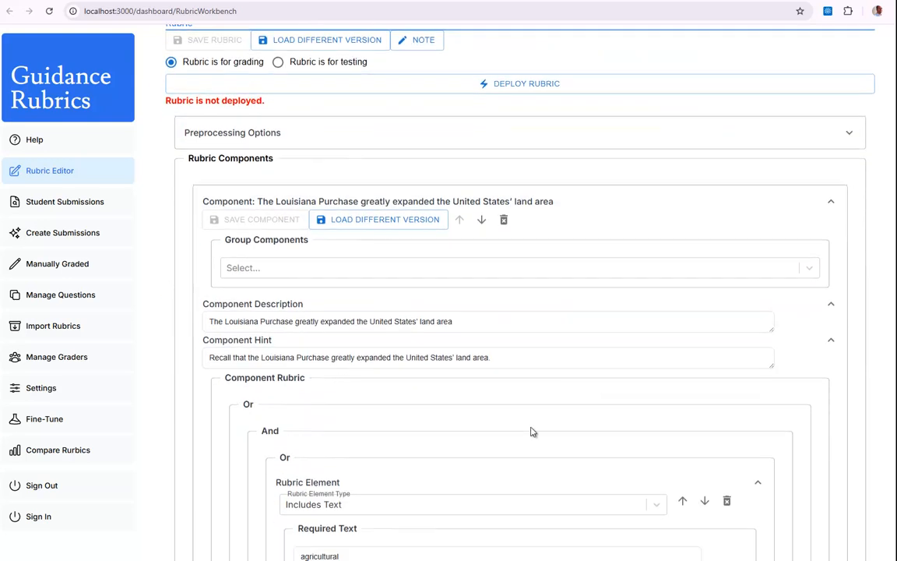